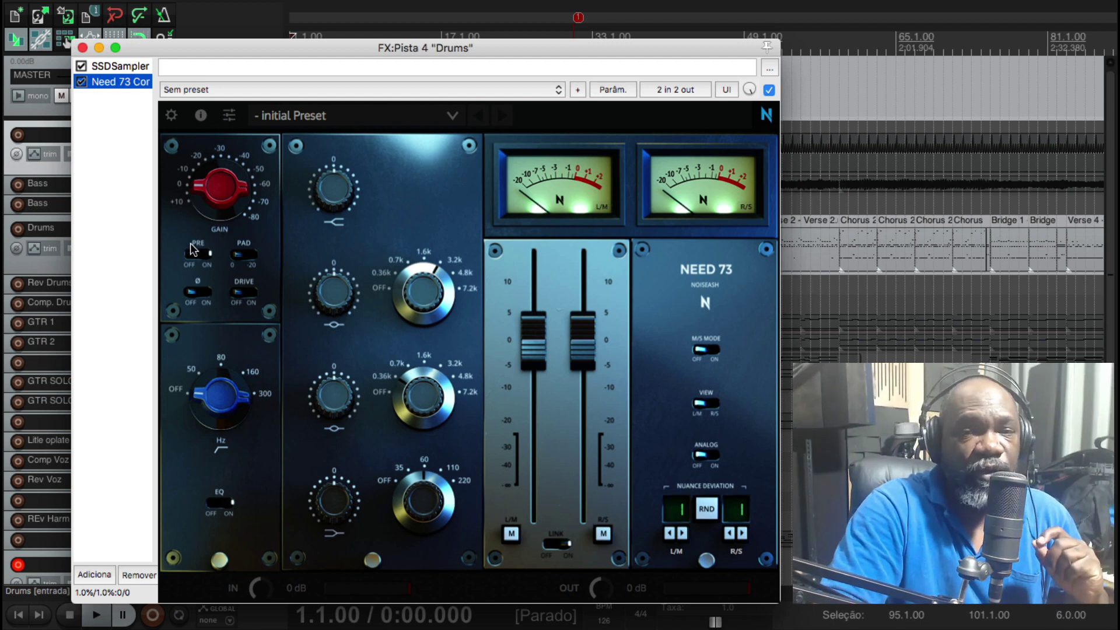
# Step: View the GUI resizer choices in the plugin's settings and its version and license information page, closing each one
pyautogui.click(172, 119)
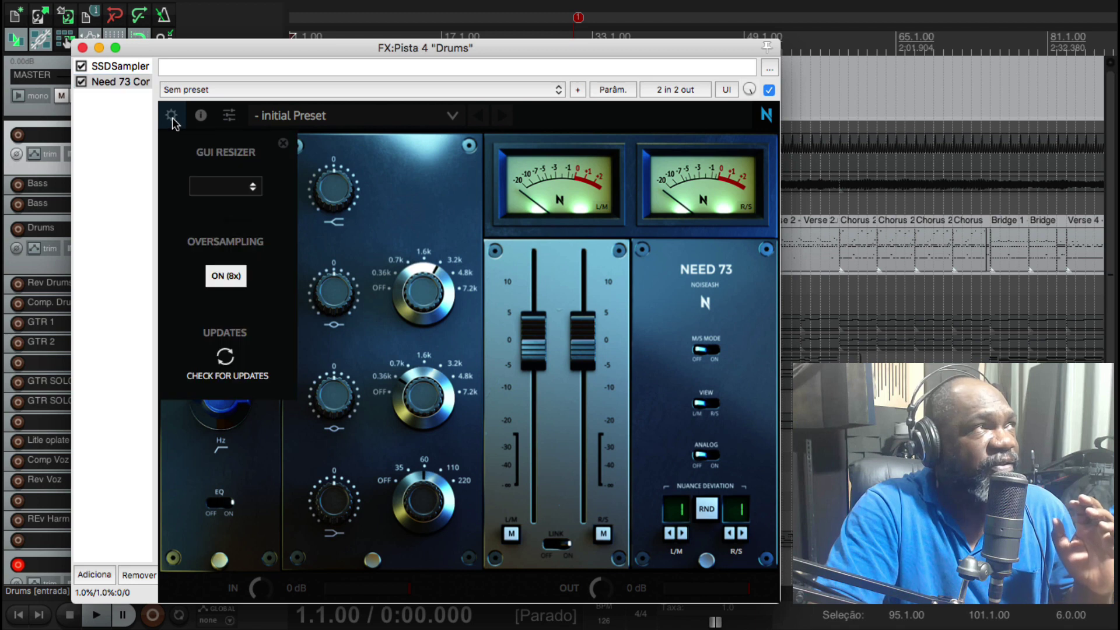
pyautogui.click(219, 188)
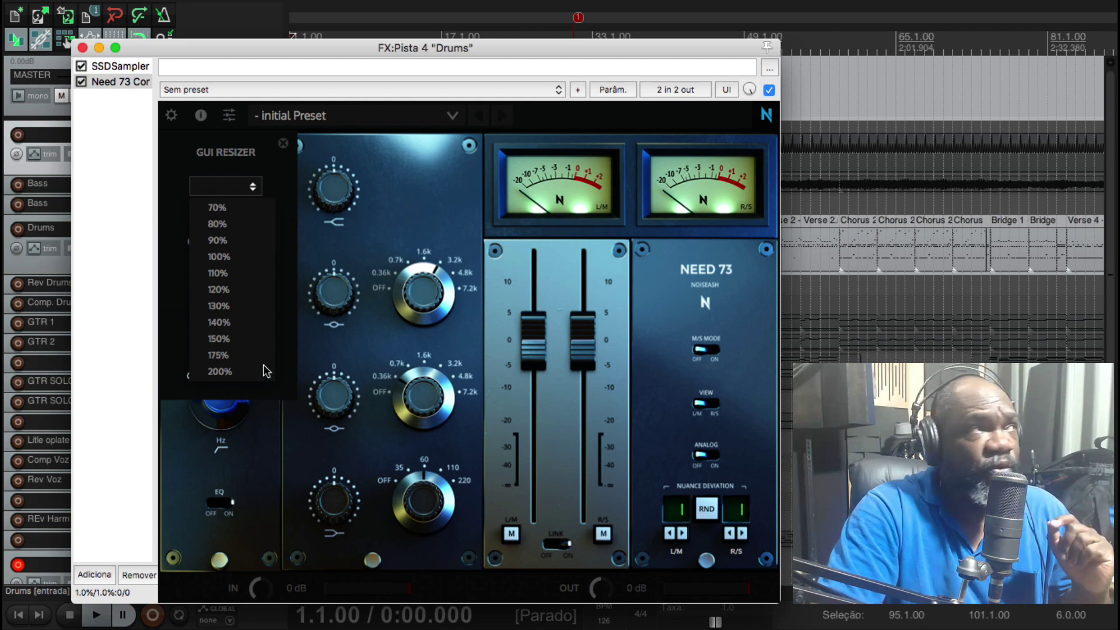
pyautogui.click(284, 143)
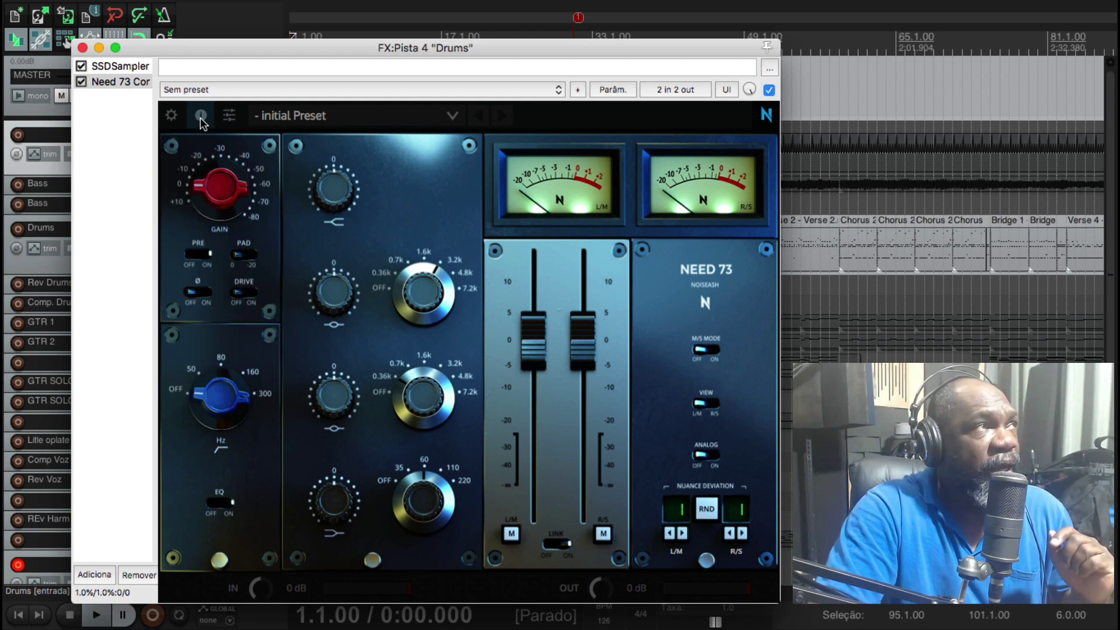
pyautogui.click(200, 116)
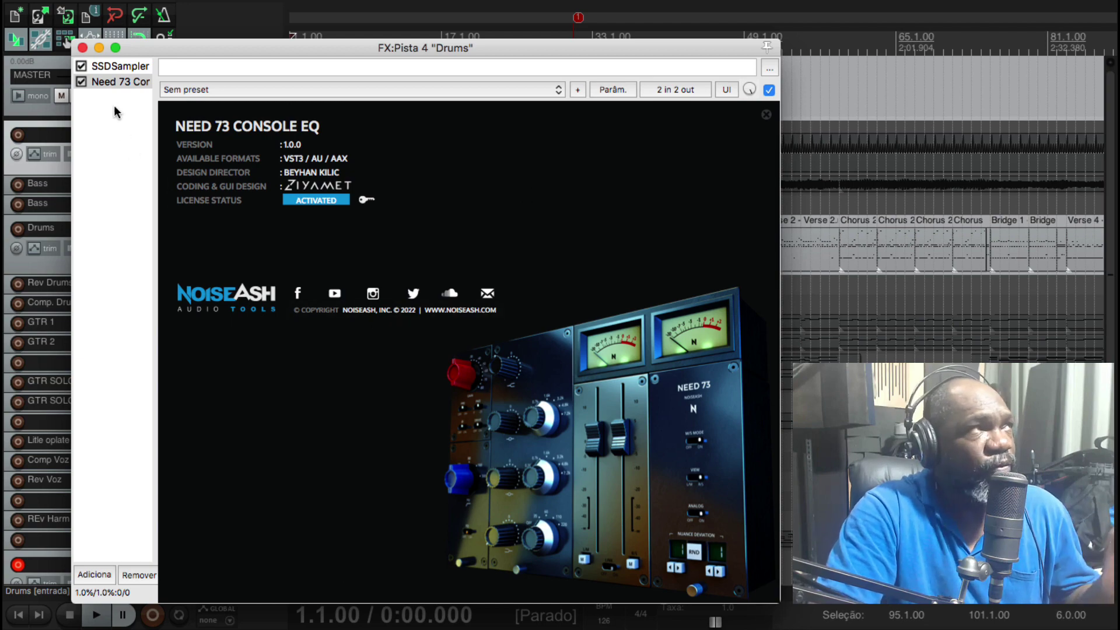
pyautogui.click(765, 115)
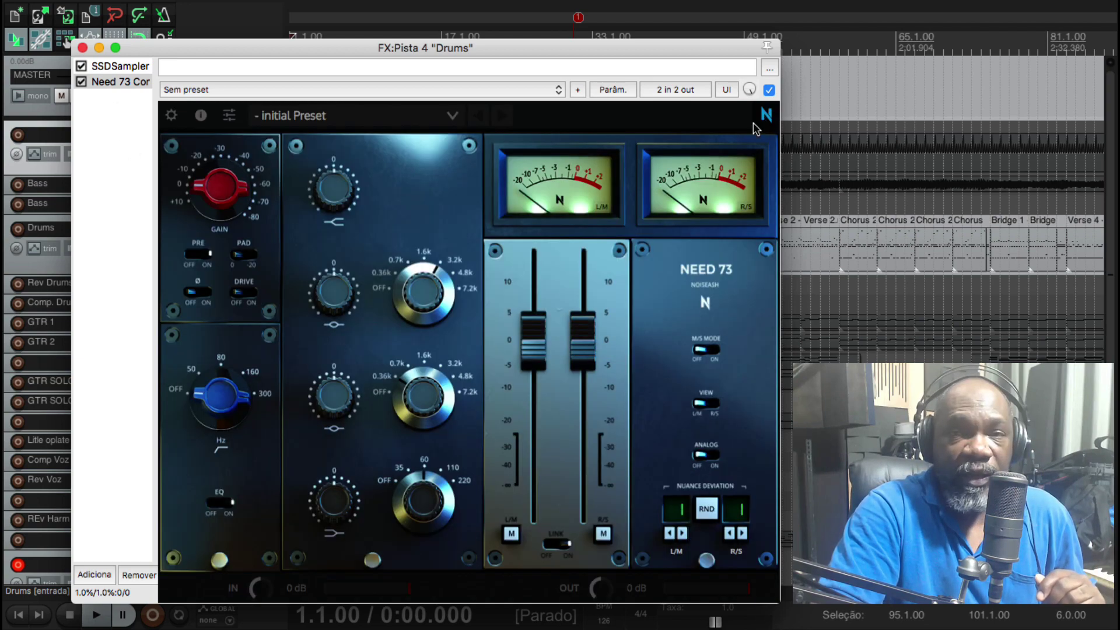
# Step: Browse the factory presets in the Mid - Sides, Utility and General Purpose categories without loading one, and return to the plugin controls
pyautogui.click(228, 120)
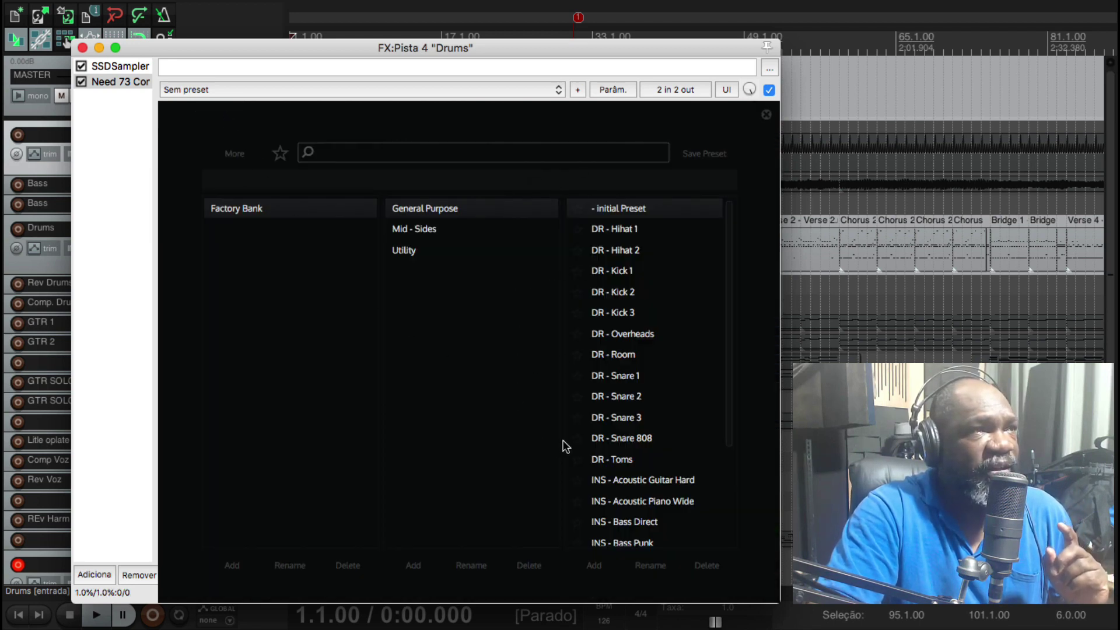
pyautogui.click(424, 229)
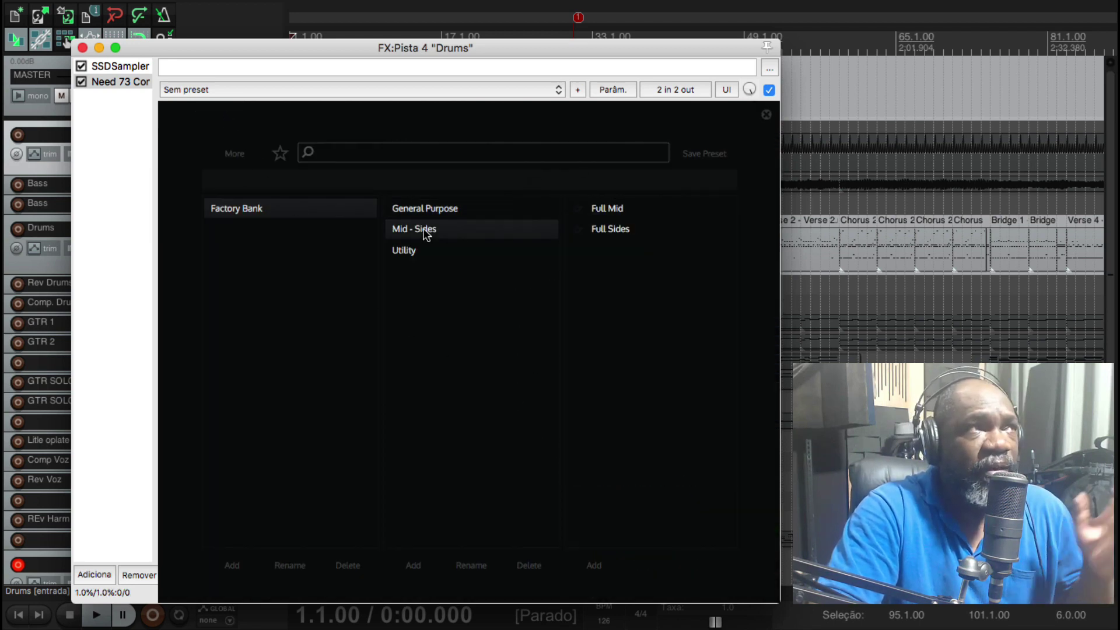
pyautogui.click(406, 254)
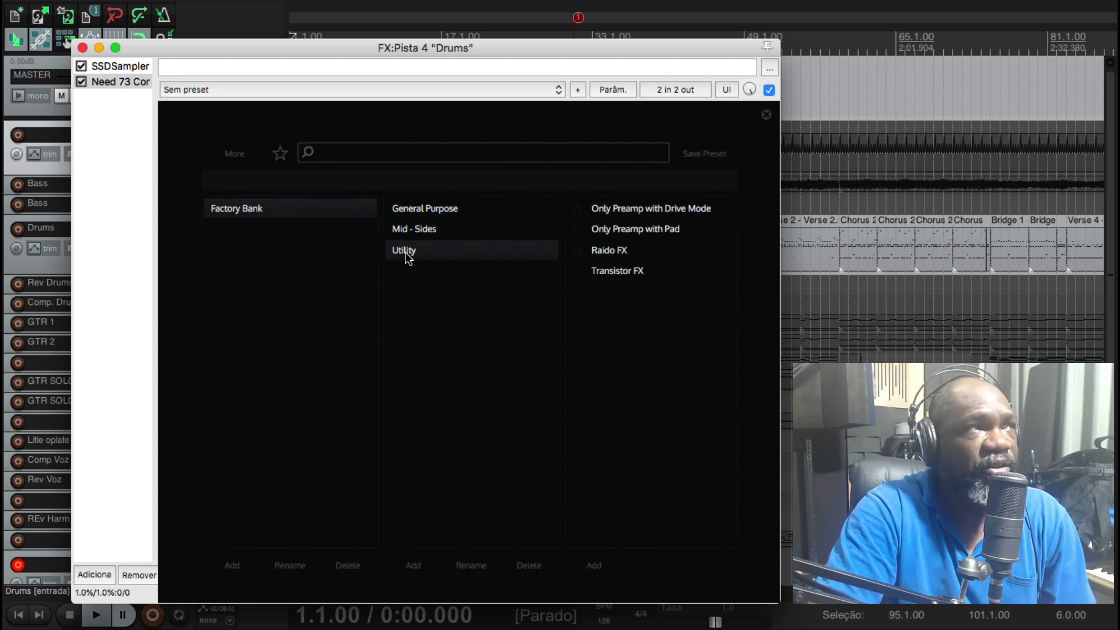
pyautogui.click(422, 211)
pyautogui.click(766, 116)
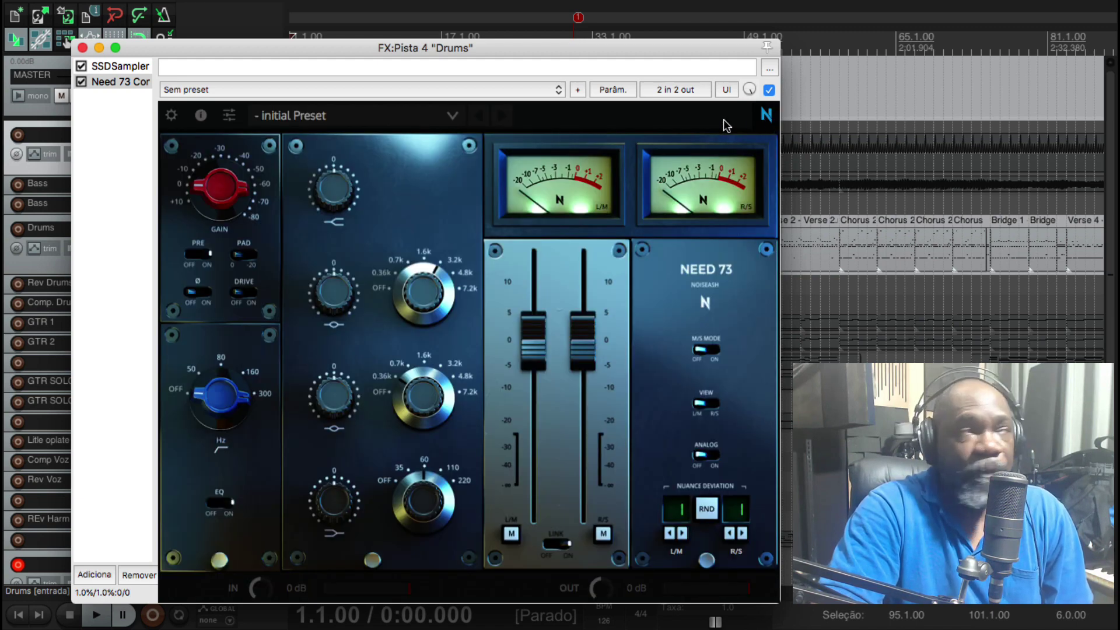
pyautogui.click(365, 121)
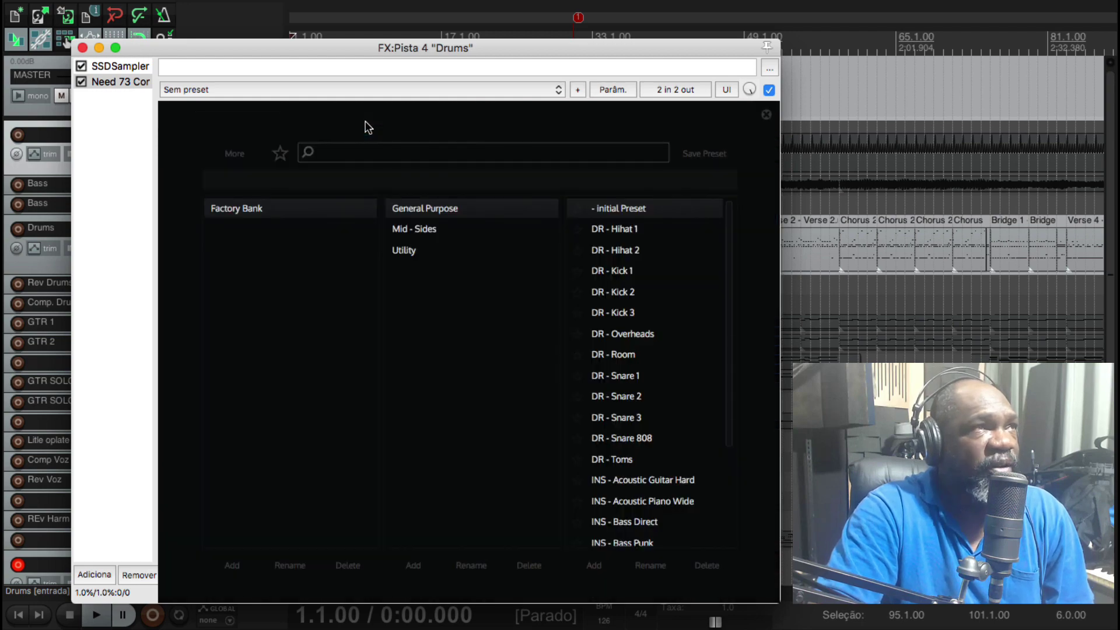
pyautogui.click(766, 116)
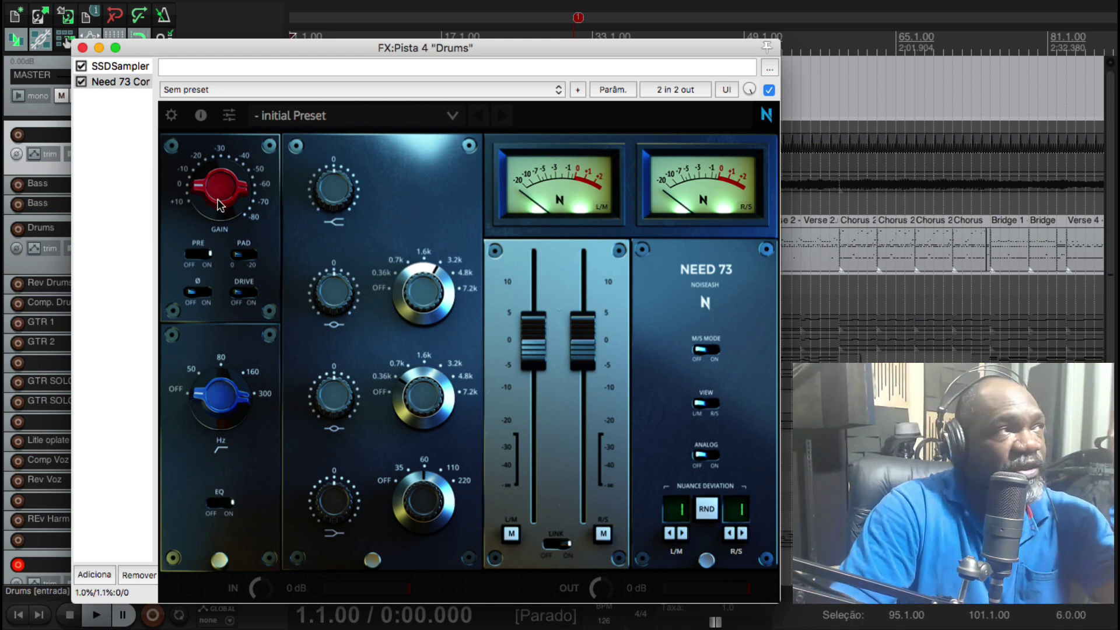
# Step: Try out the red GAIN knob and switch PRE off and back on
pyautogui.moveTo(217, 206); pyautogui.dragTo(239, 231)
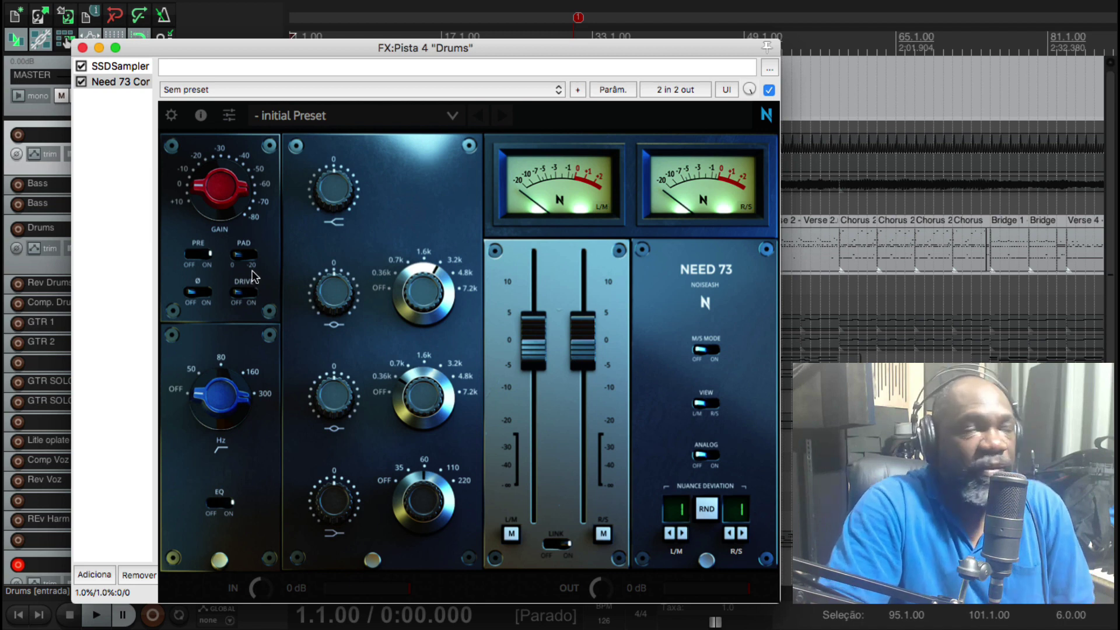
pyautogui.moveTo(217, 195)
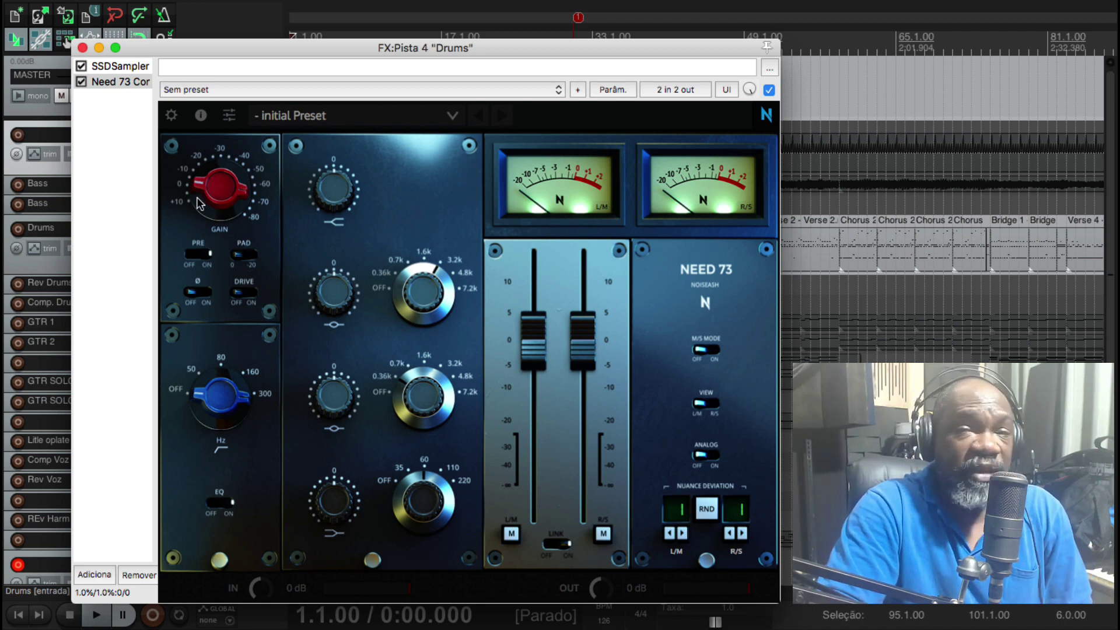
pyautogui.click(206, 257)
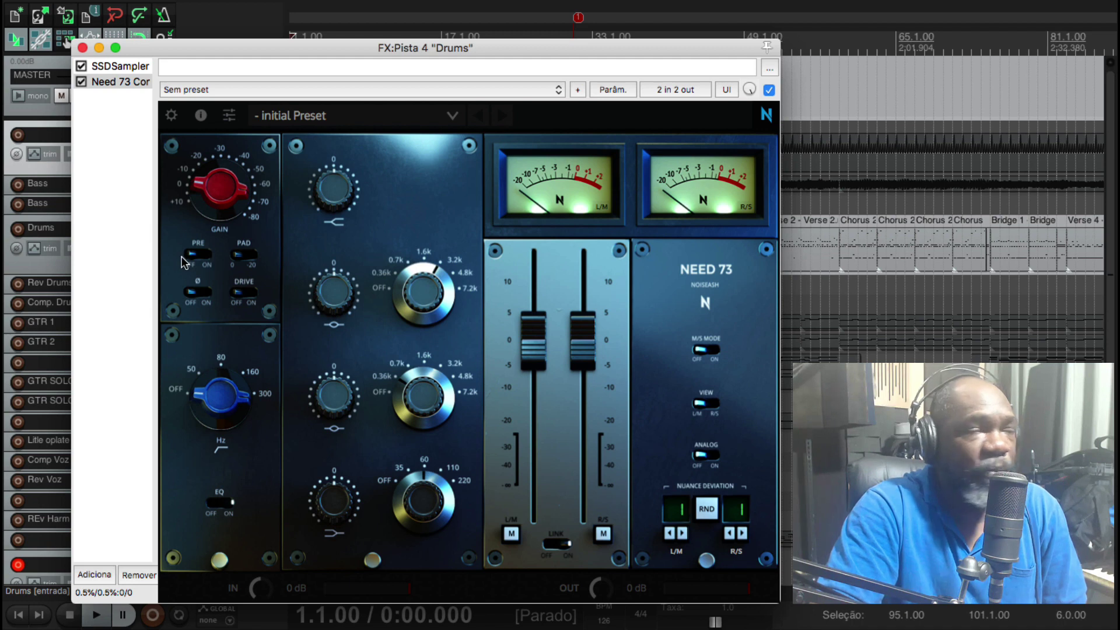
pyautogui.click(198, 256)
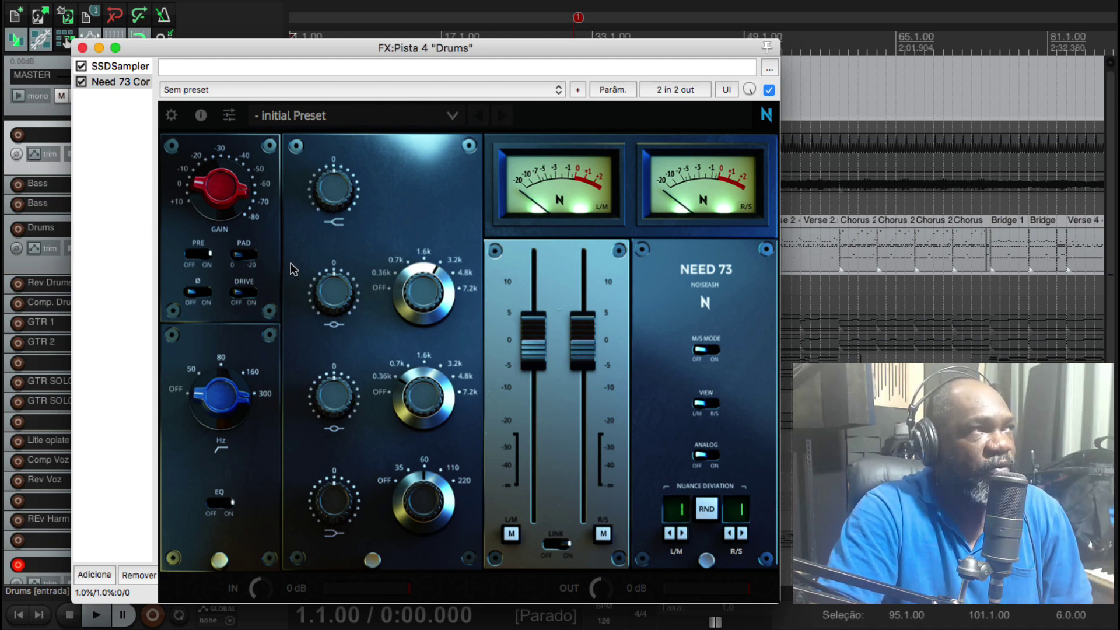
# Step: Try the PAD, phase-invert and DRIVE switches in the preamp section, returning PAD to 0 and the others to OFF
pyautogui.click(249, 257)
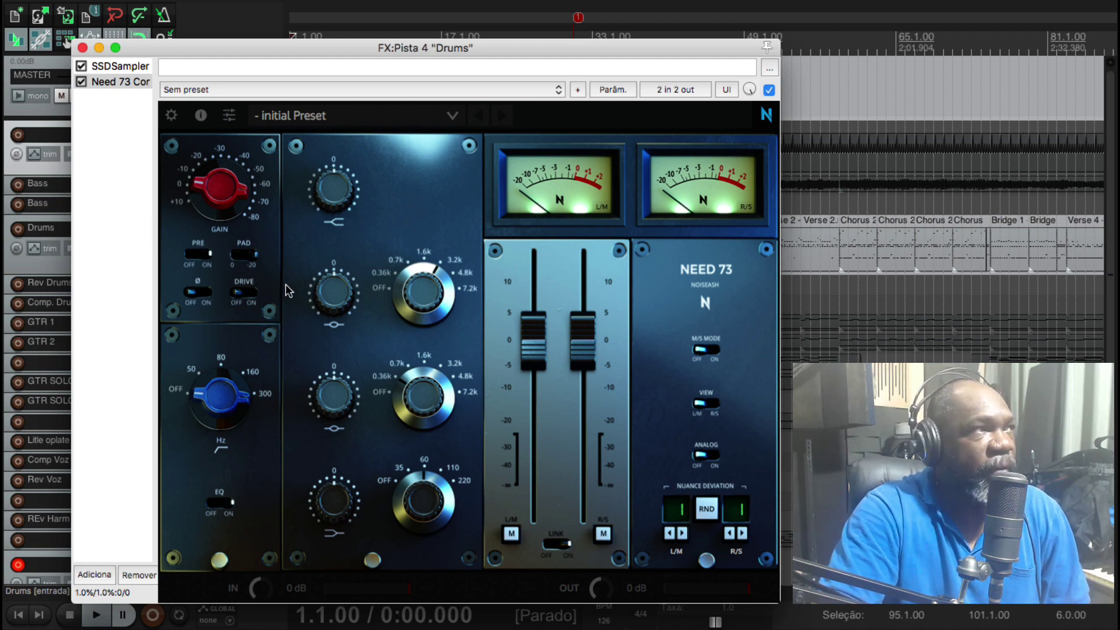
pyautogui.click(197, 296)
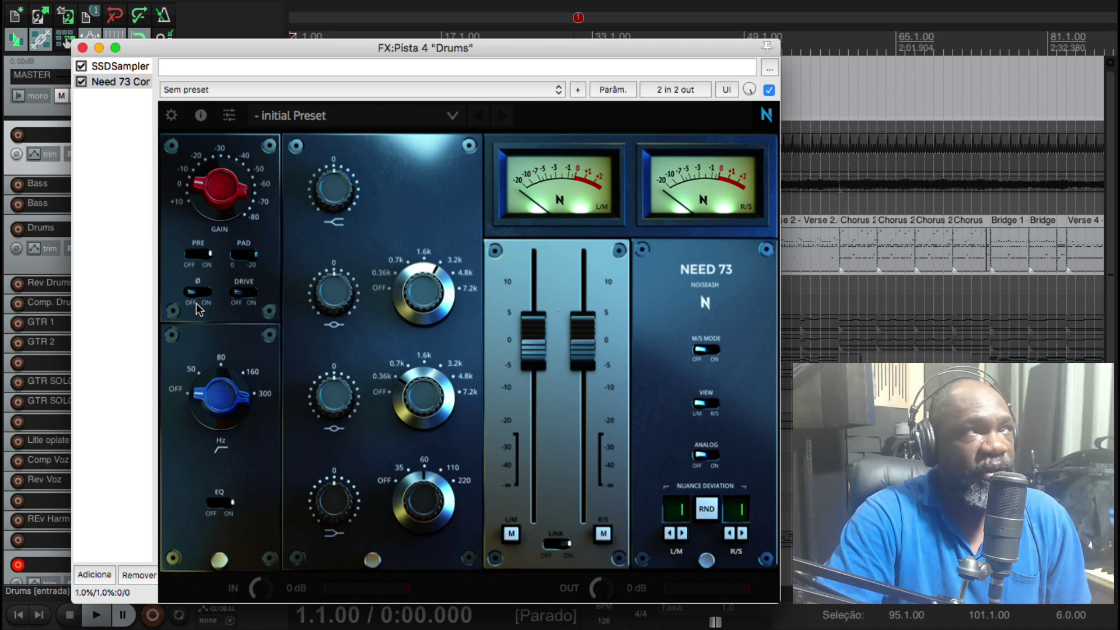
pyautogui.click(245, 296)
pyautogui.click(244, 294)
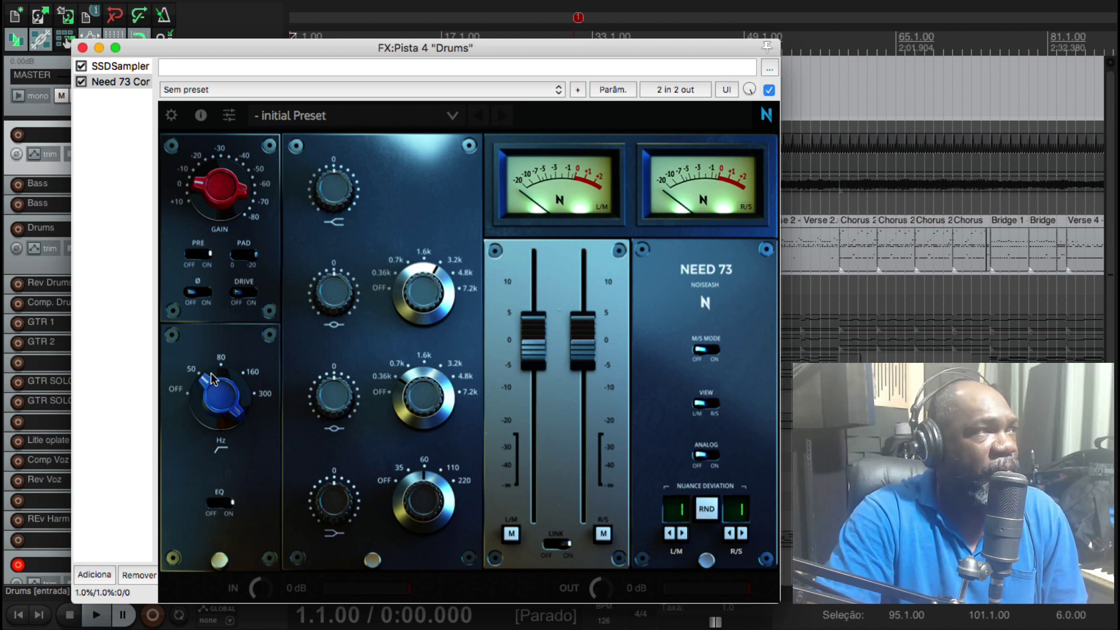
# Step: Try the high-pass filter's frequency positions, return it to OFF, and switch the EQ section off
pyautogui.moveTo(214, 376); pyautogui.dragTo(229, 467)
pyautogui.moveTo(227, 513); pyautogui.dragTo(220, 568)
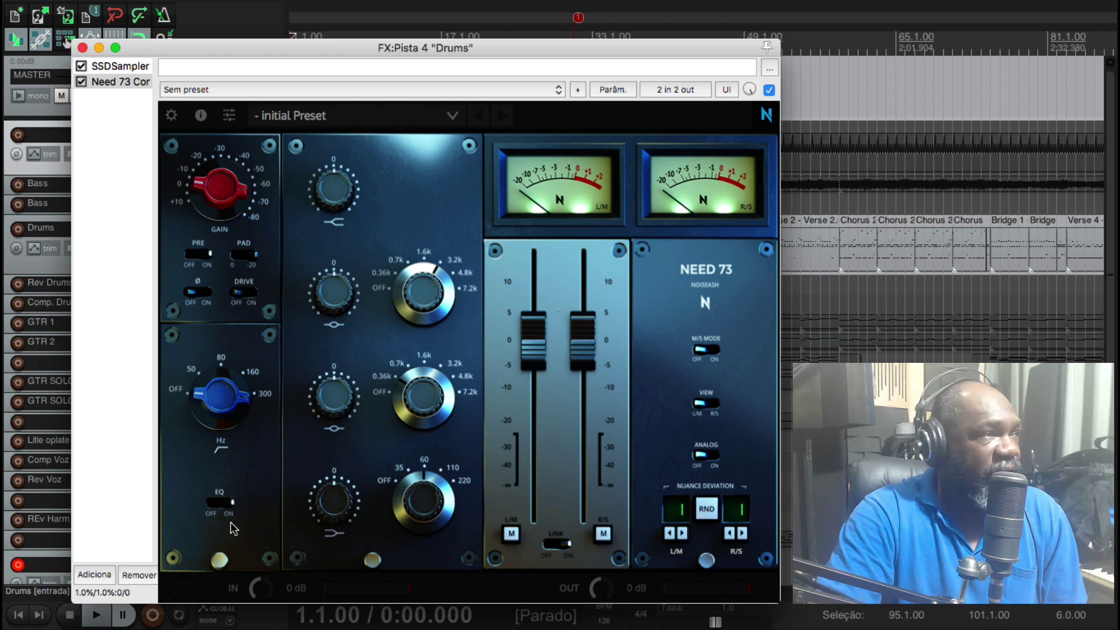
pyautogui.click(231, 504)
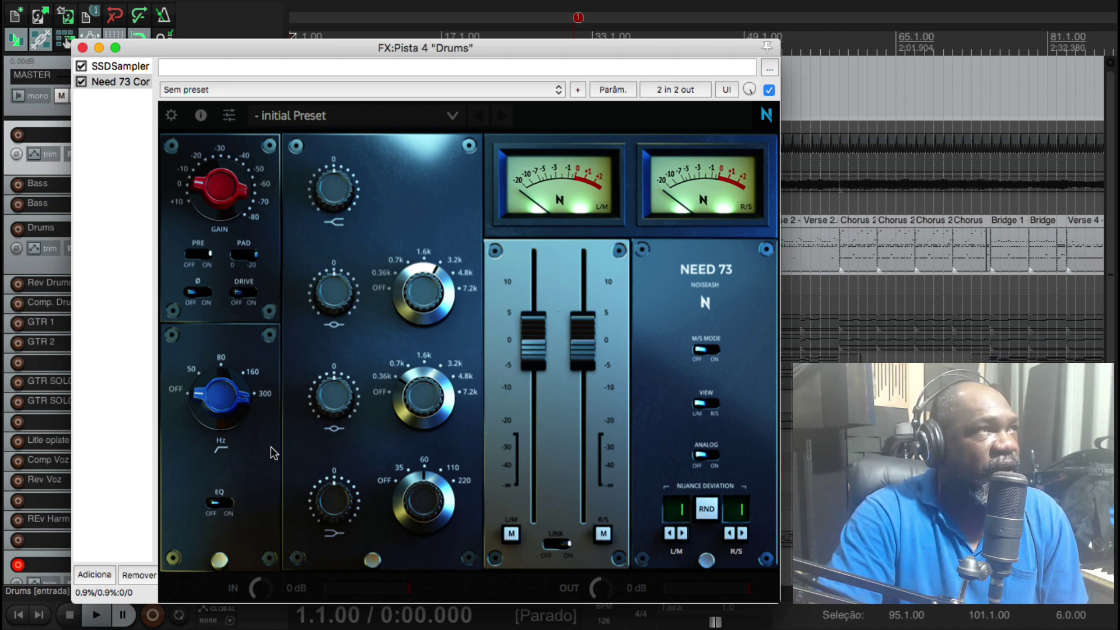
pyautogui.click(225, 505)
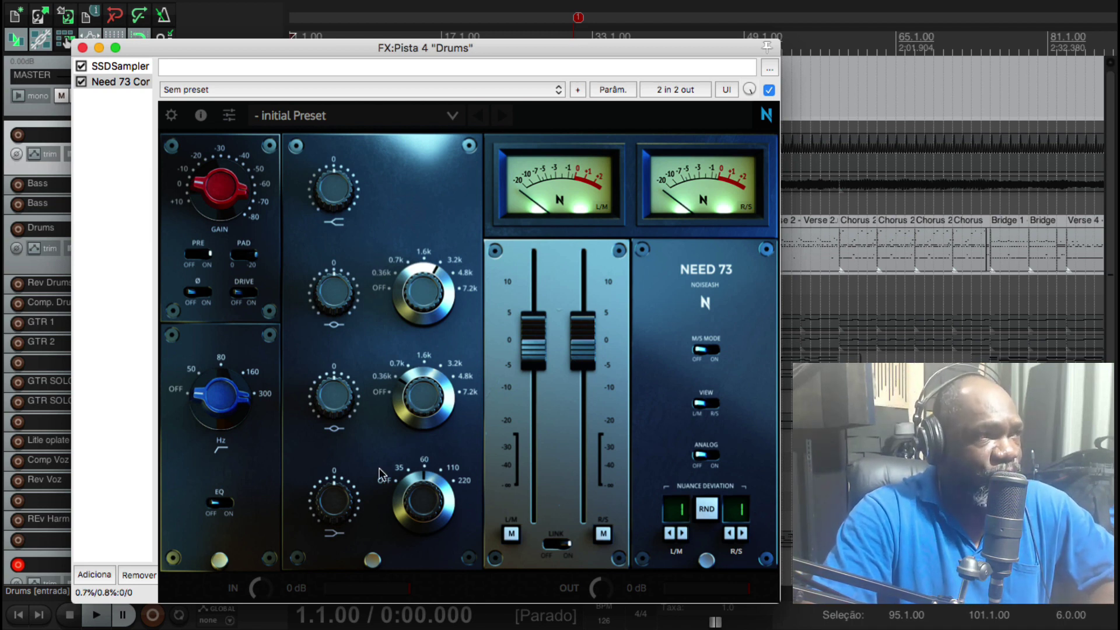
# Step: Try the low shelf band's gain knob and frequency positions, returning the frequency to 60
pyautogui.moveTo(342, 505); pyautogui.dragTo(337, 514)
pyautogui.click(333, 533)
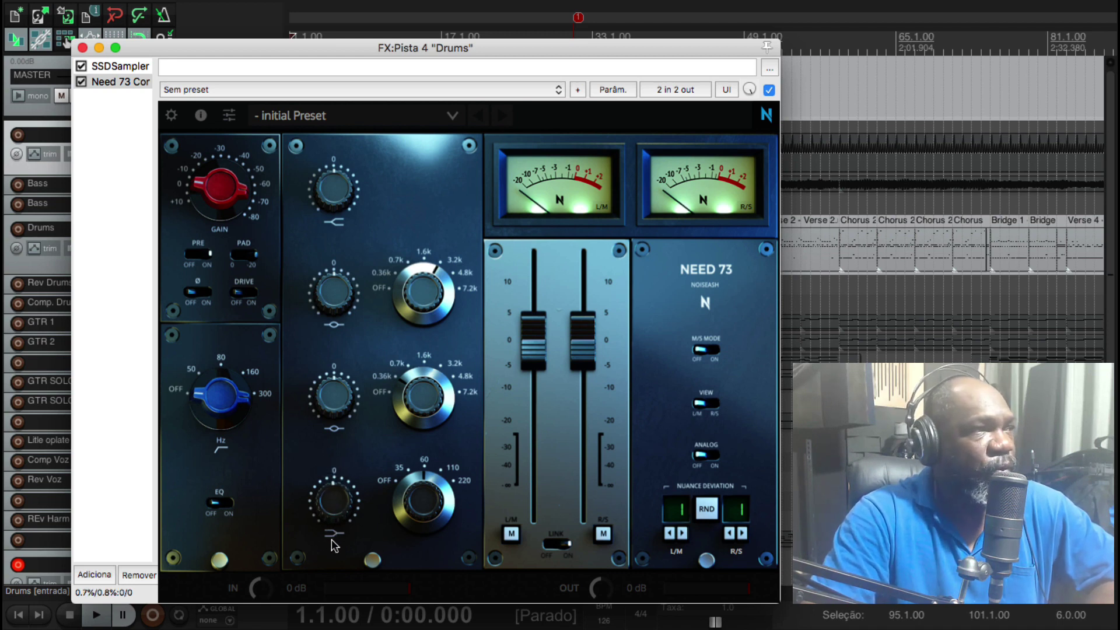
pyautogui.moveTo(342, 499)
pyautogui.mouseDown()
pyautogui.moveTo(339, 528)
pyautogui.moveTo(357, 457)
pyautogui.moveTo(336, 521)
pyautogui.mouseUp()
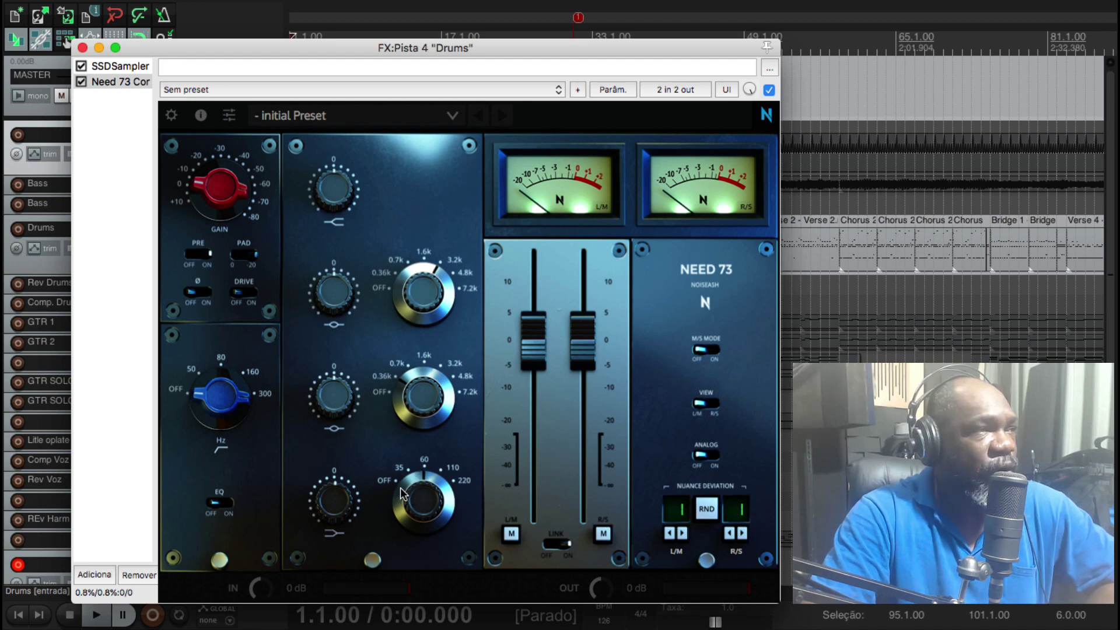
pyautogui.moveTo(400, 487); pyautogui.dragTo(397, 528)
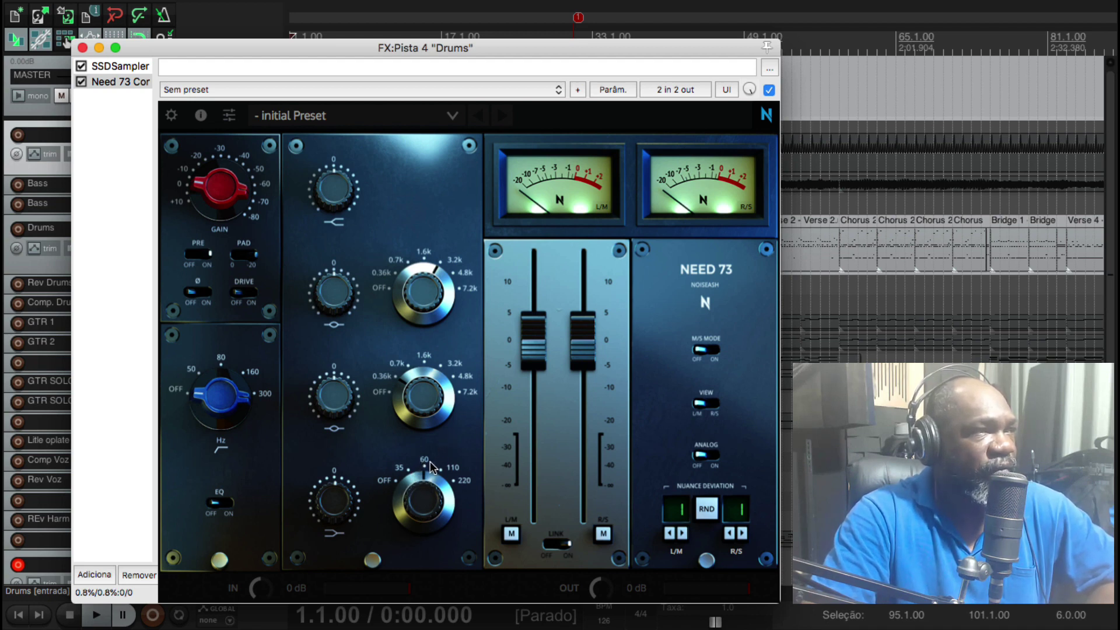
pyautogui.moveTo(421, 477); pyautogui.dragTo(419, 478)
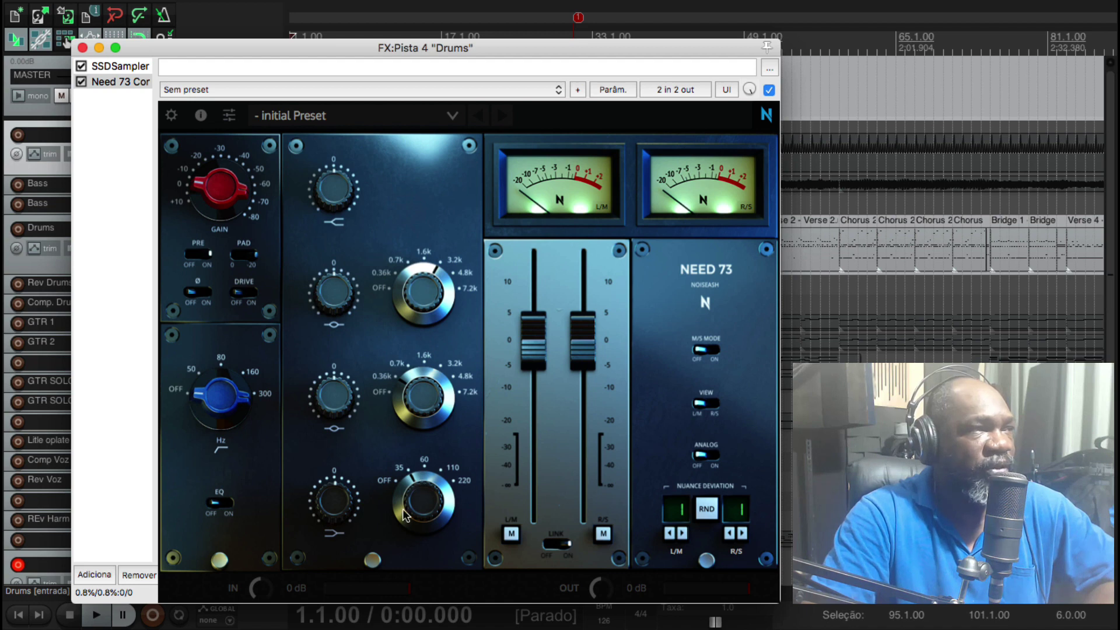
pyautogui.moveTo(392, 533); pyautogui.dragTo(447, 401)
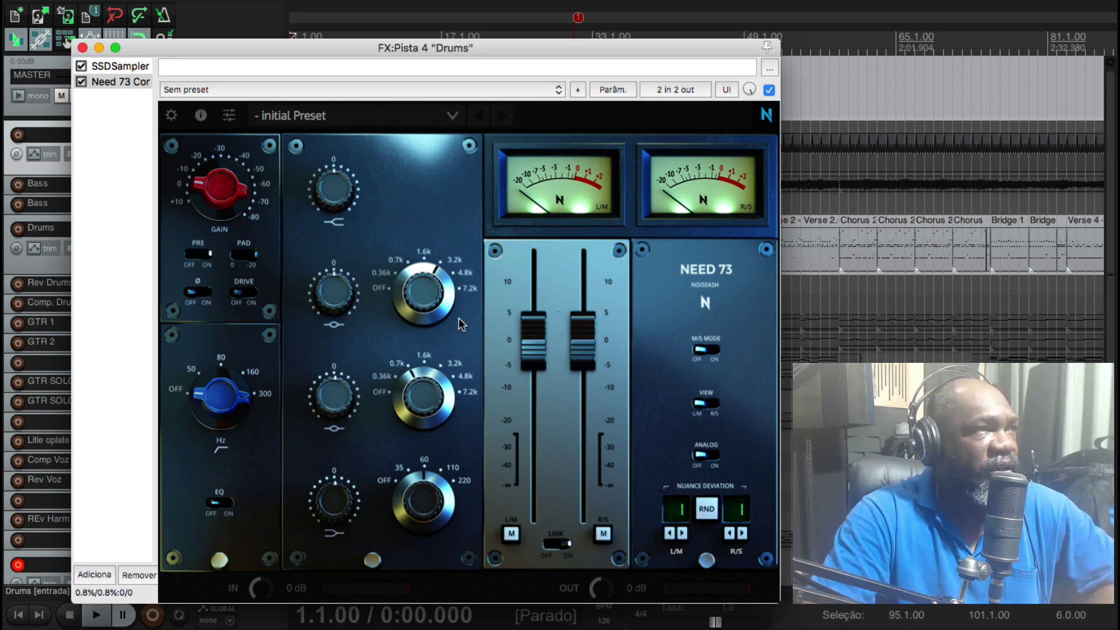
# Step: Set the upper midrange band's frequency selector to 4.8k
pyautogui.scroll(-2, 420, 376)
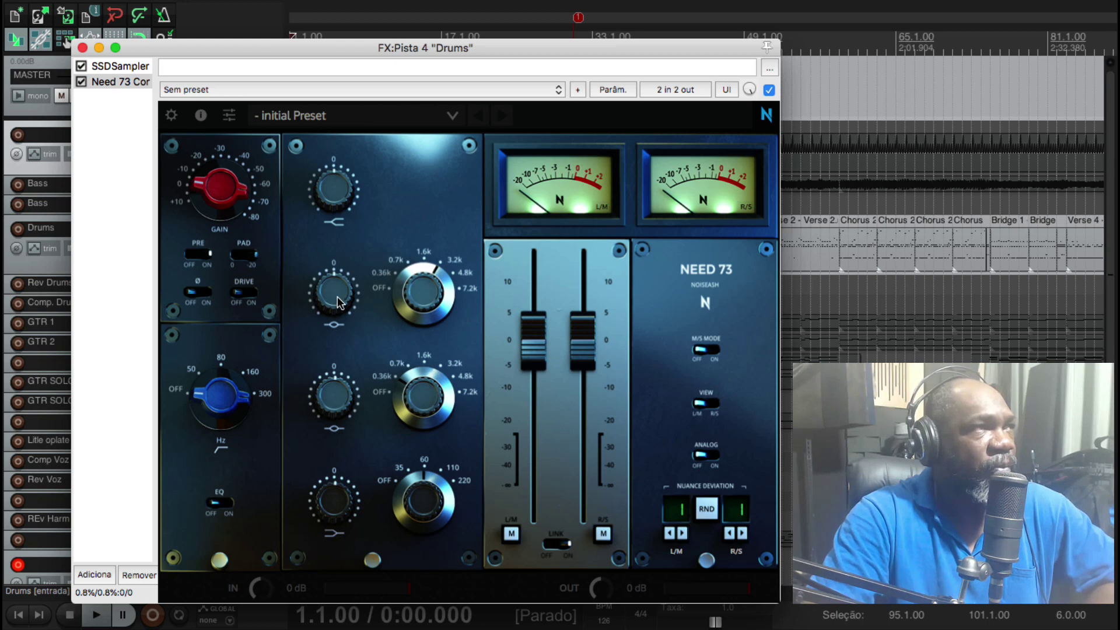
pyautogui.moveTo(340, 204)
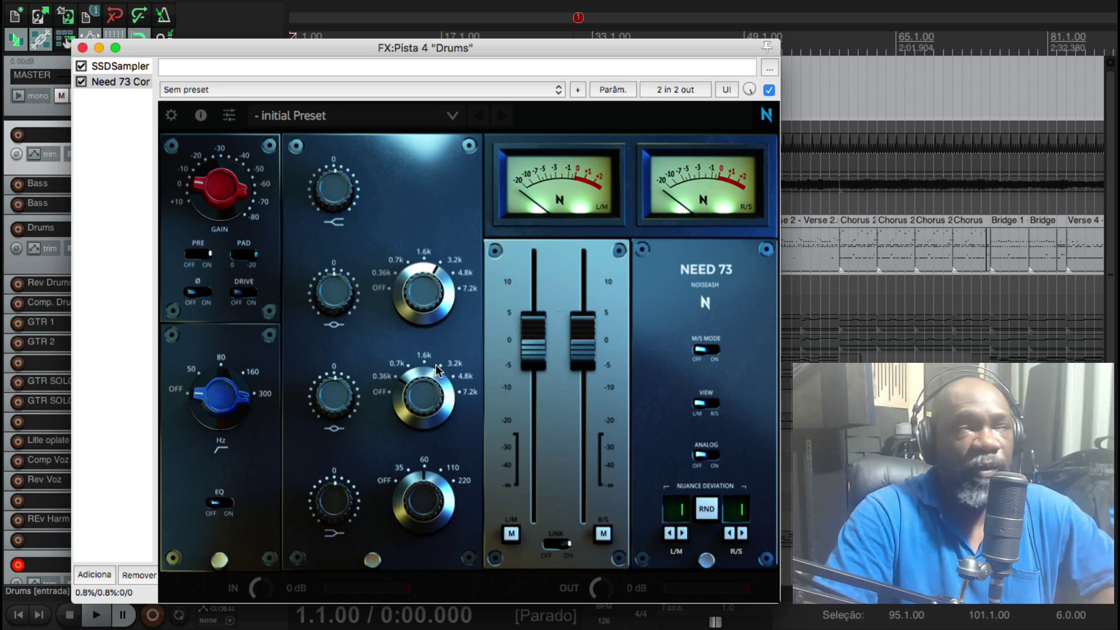
pyautogui.moveTo(446, 323); pyautogui.dragTo(442, 250)
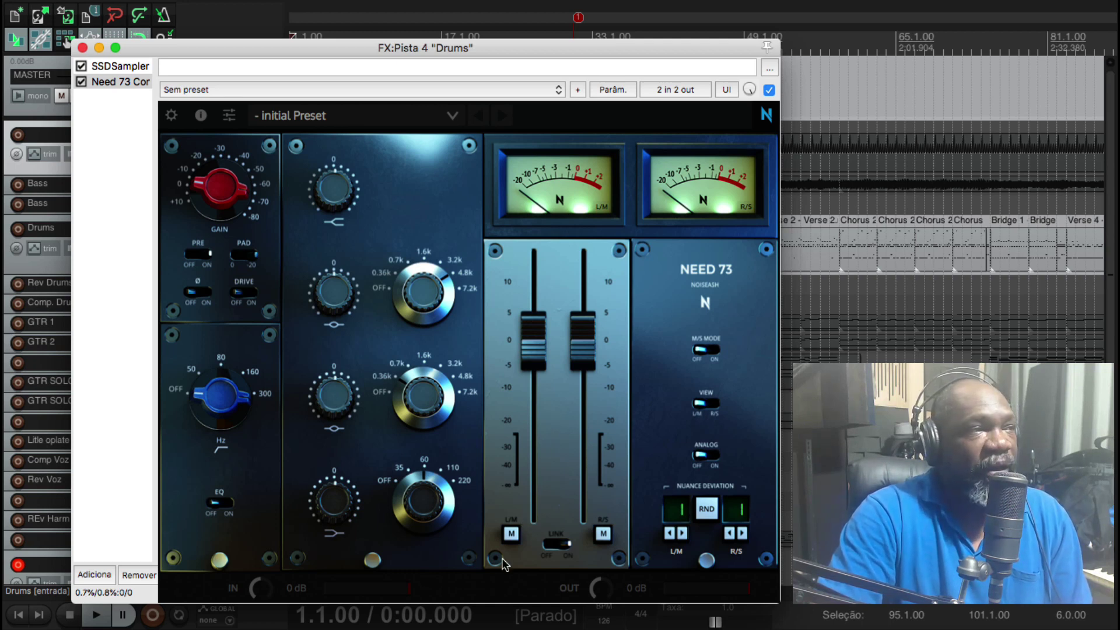
# Step: Turn off LINK between the L/M and R/S output faders and mute only the L/M channel
pyautogui.click(511, 534)
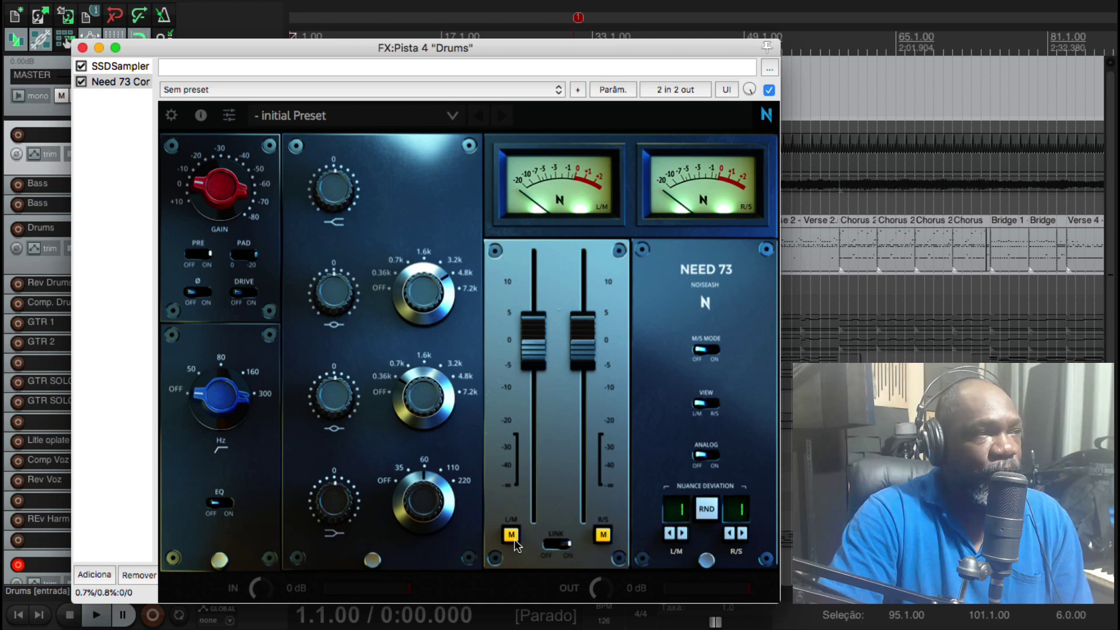
pyautogui.click(512, 536)
pyautogui.click(557, 544)
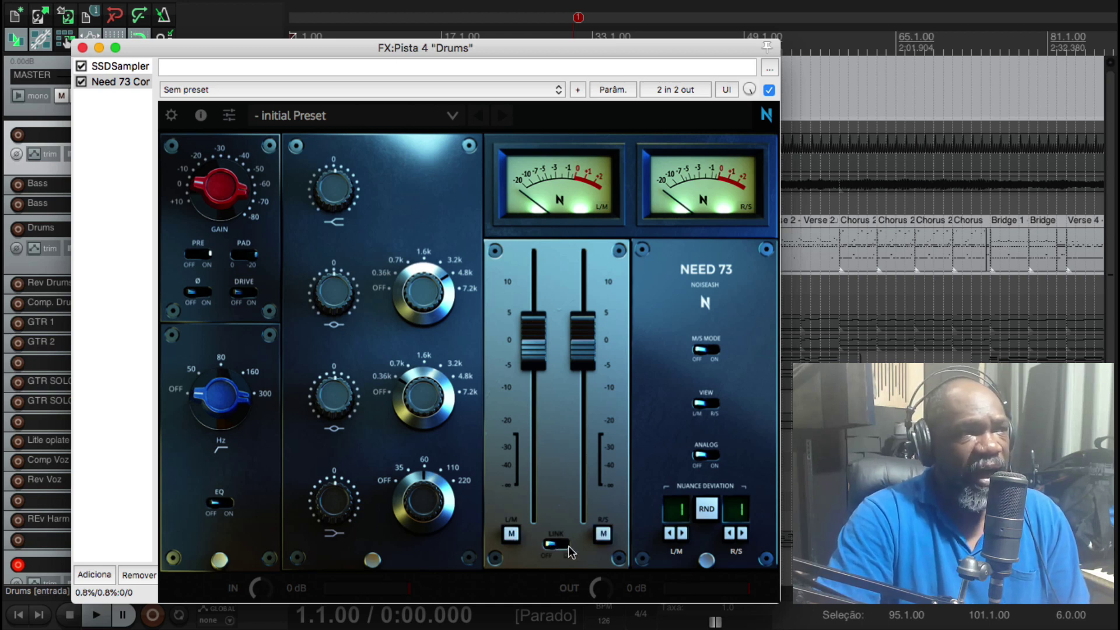
pyautogui.click(558, 544)
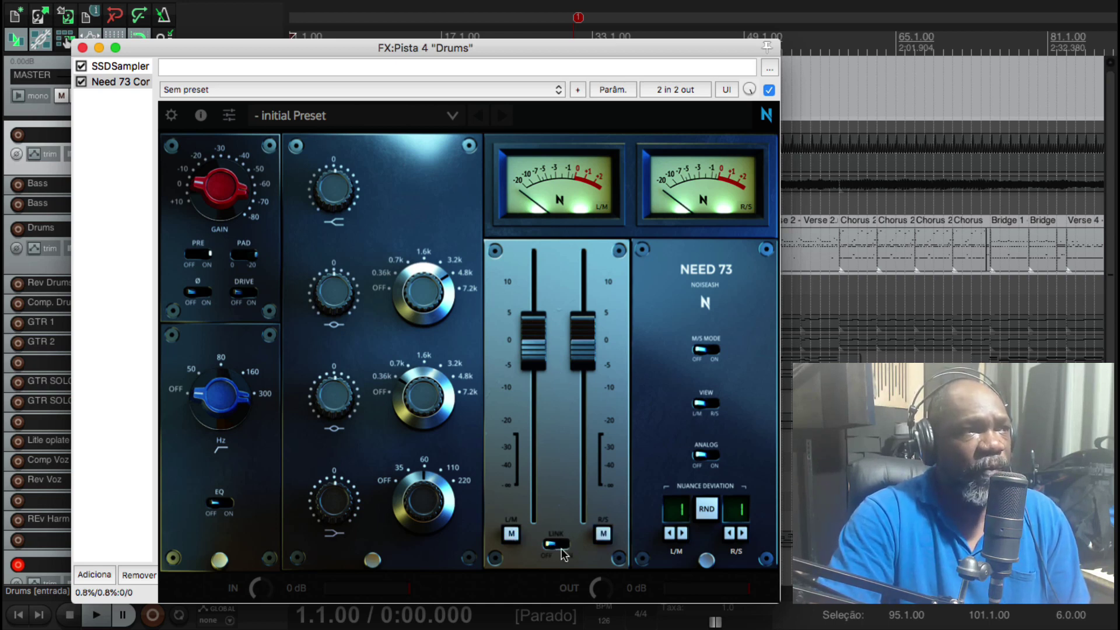
pyautogui.click(553, 550)
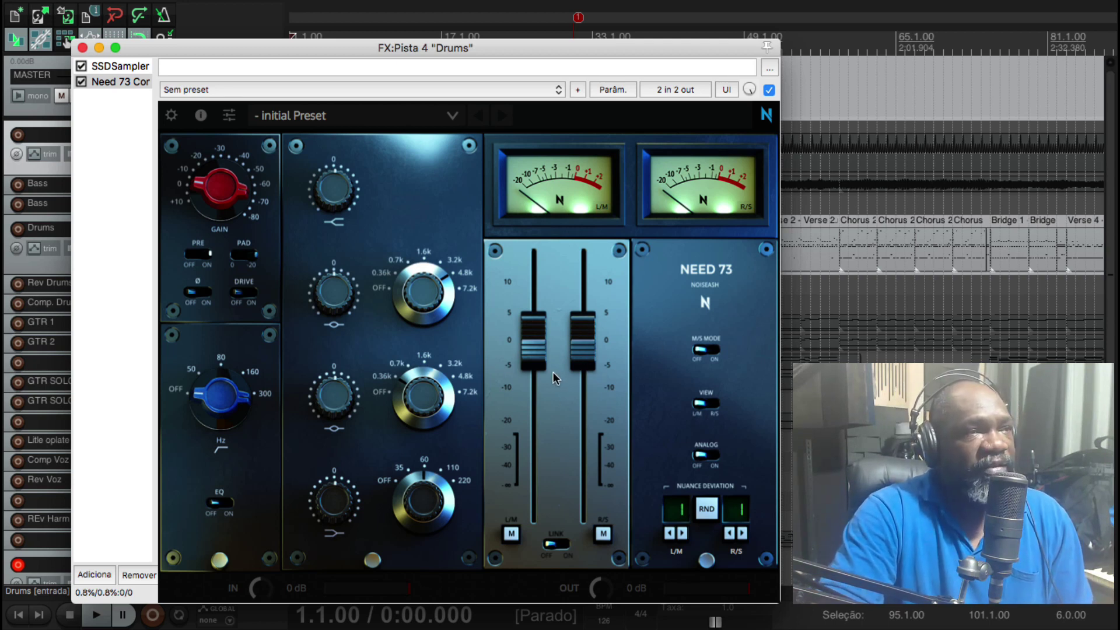
pyautogui.moveTo(534, 347); pyautogui.dragTo(533, 352)
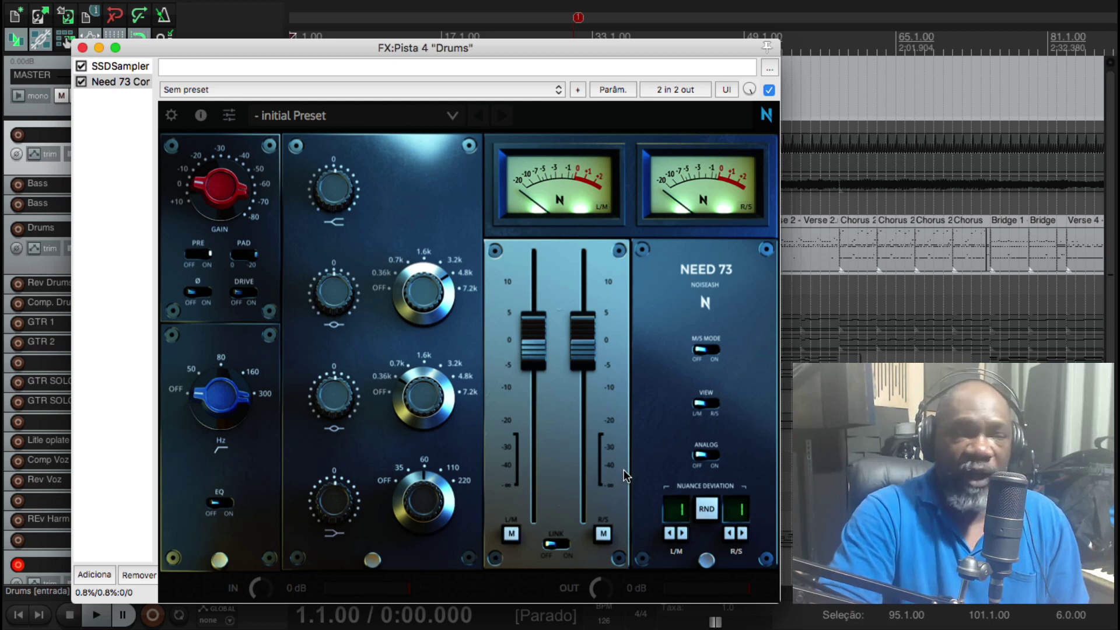
pyautogui.click(511, 534)
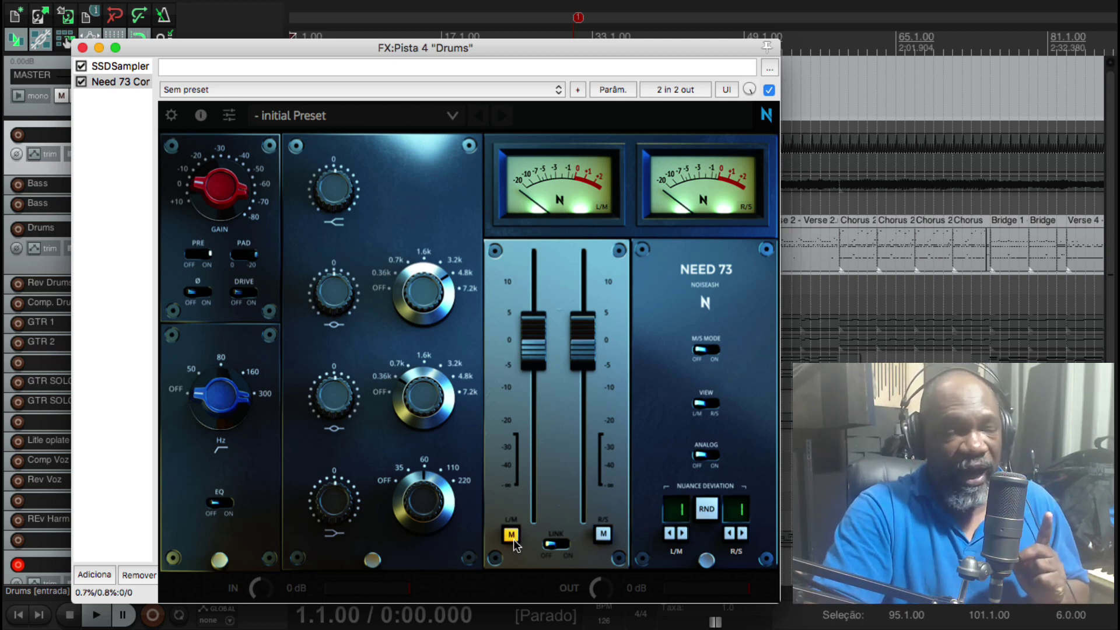
# Step: Switch the mute from the L/M channel to R/S, clear it again, and turn fader LINK on
pyautogui.click(603, 534)
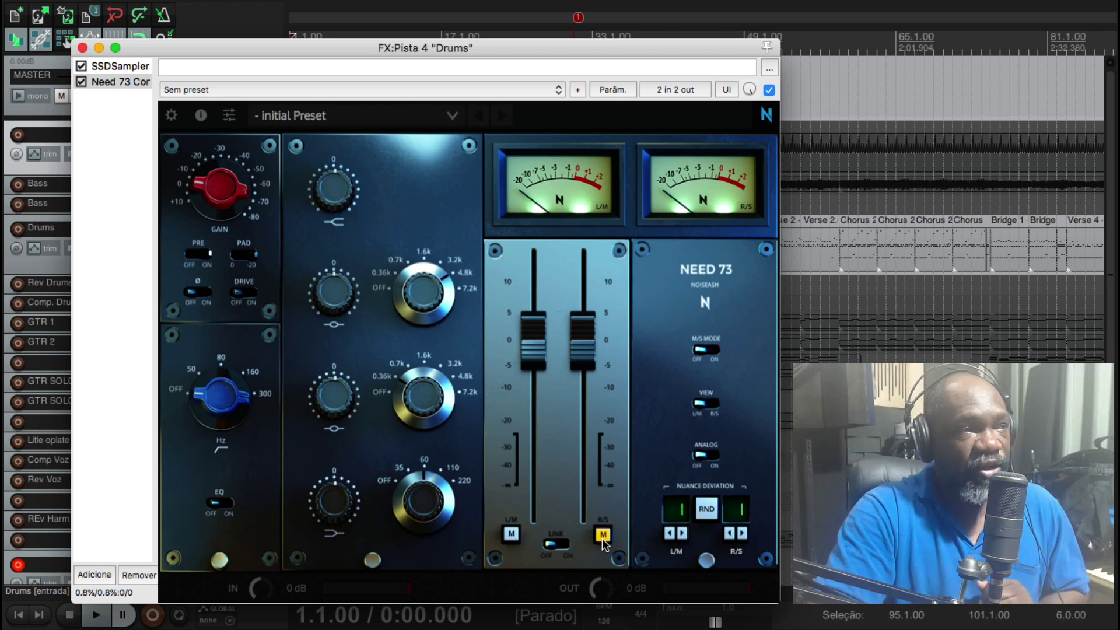
pyautogui.click(604, 535)
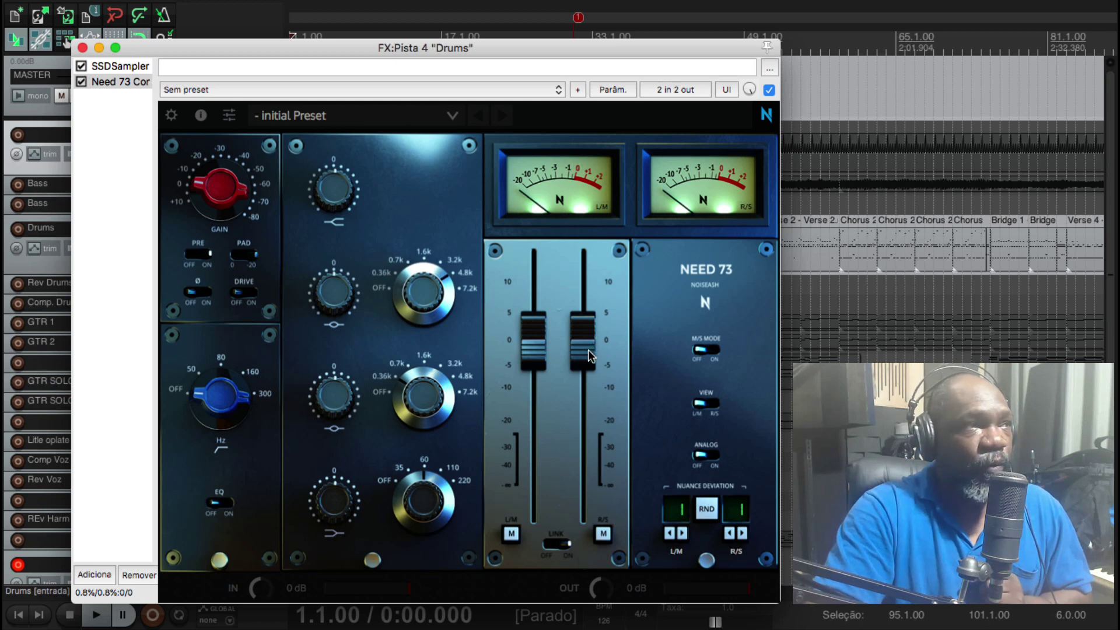
# Step: Lower both linked output faders to -2.17 and try the linked mute, finishing with LINK off and both channels unmuted
pyautogui.moveTo(588, 349)
pyautogui.mouseDown()
pyautogui.moveTo(583, 322)
pyautogui.moveTo(586, 398)
pyautogui.moveTo(589, 362)
pyautogui.moveTo(587, 381)
pyautogui.moveTo(601, 359)
pyautogui.moveTo(590, 367)
pyautogui.mouseUp()
pyautogui.click(603, 534)
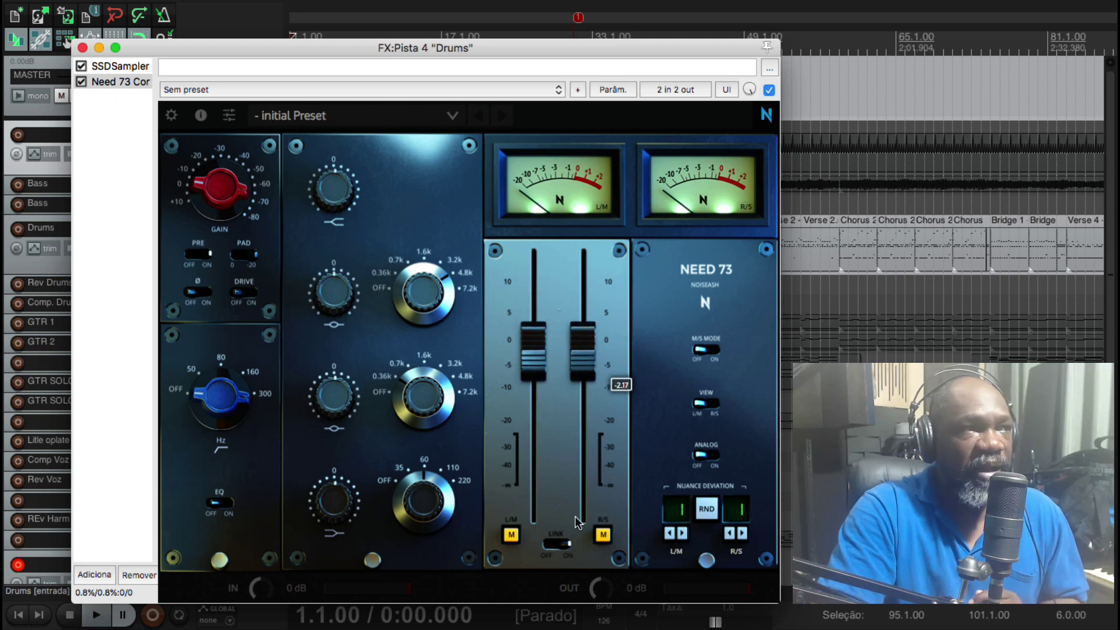
pyautogui.click(560, 547)
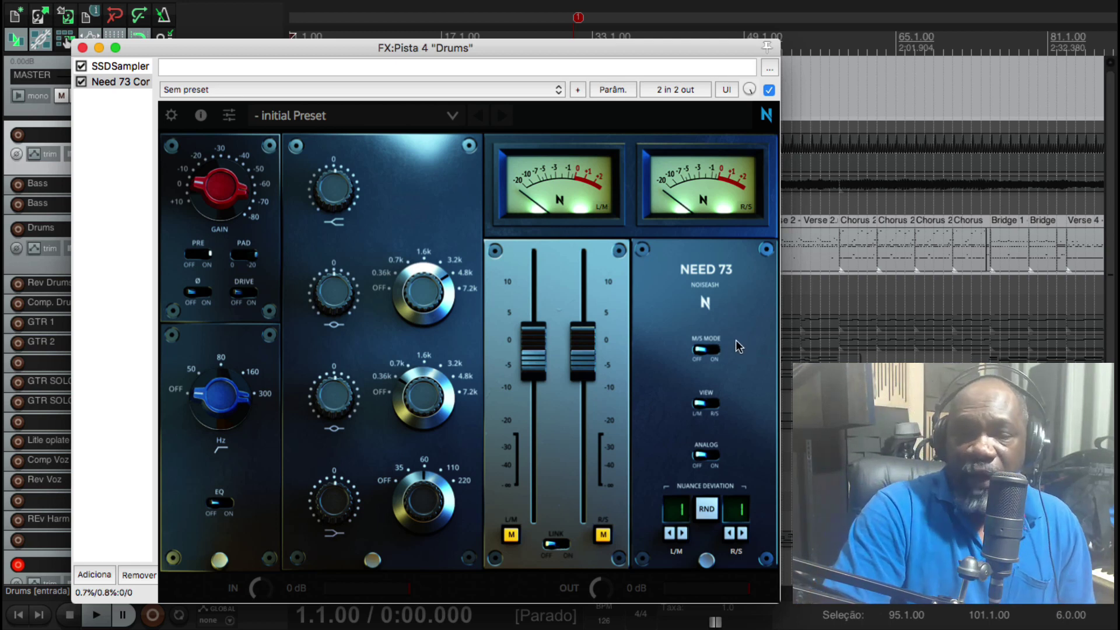
pyautogui.click(511, 534)
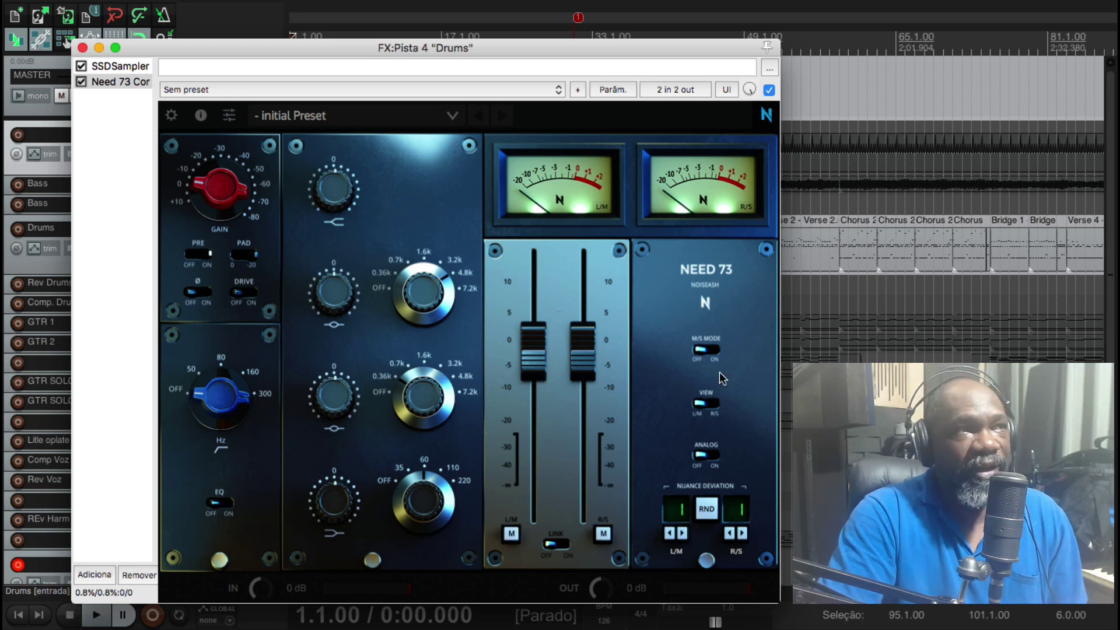
# Step: With M/S MODE off, switch VIEW to R/S, set its upper midrange frequency to 7.2k, and return VIEW to L/M
pyautogui.click(716, 351)
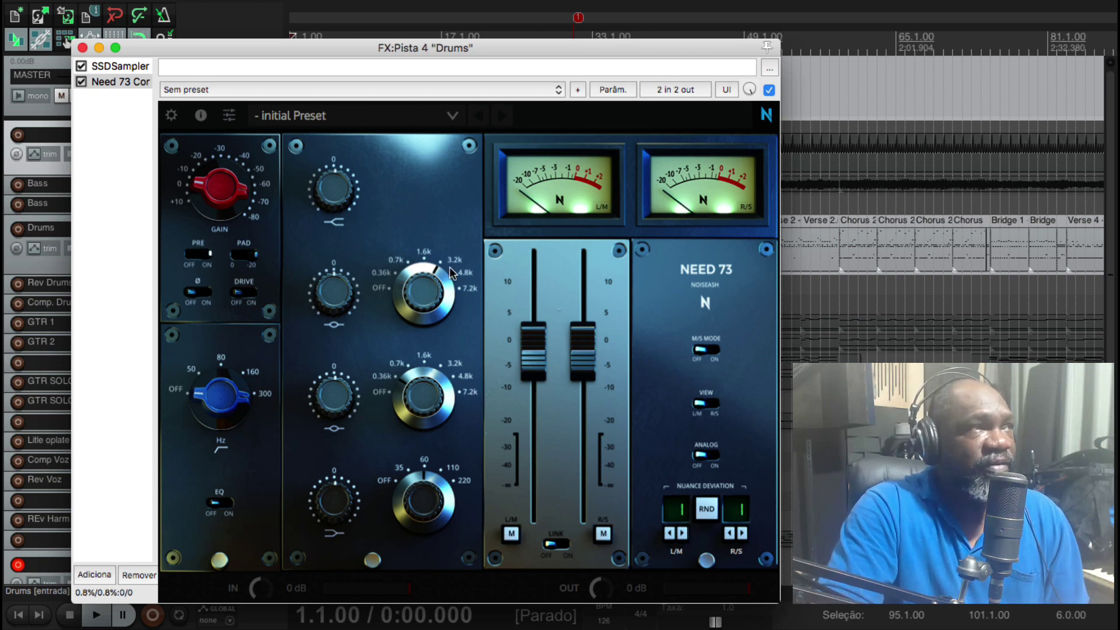
pyautogui.click(706, 403)
pyautogui.moveTo(443, 303); pyautogui.dragTo(453, 297)
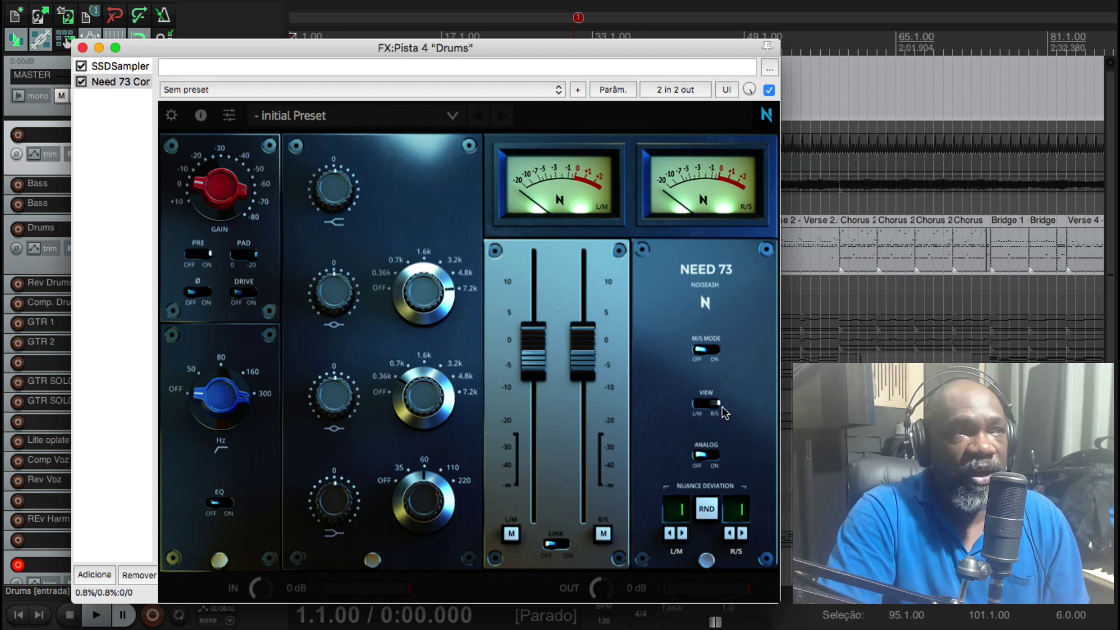
pyautogui.click(701, 404)
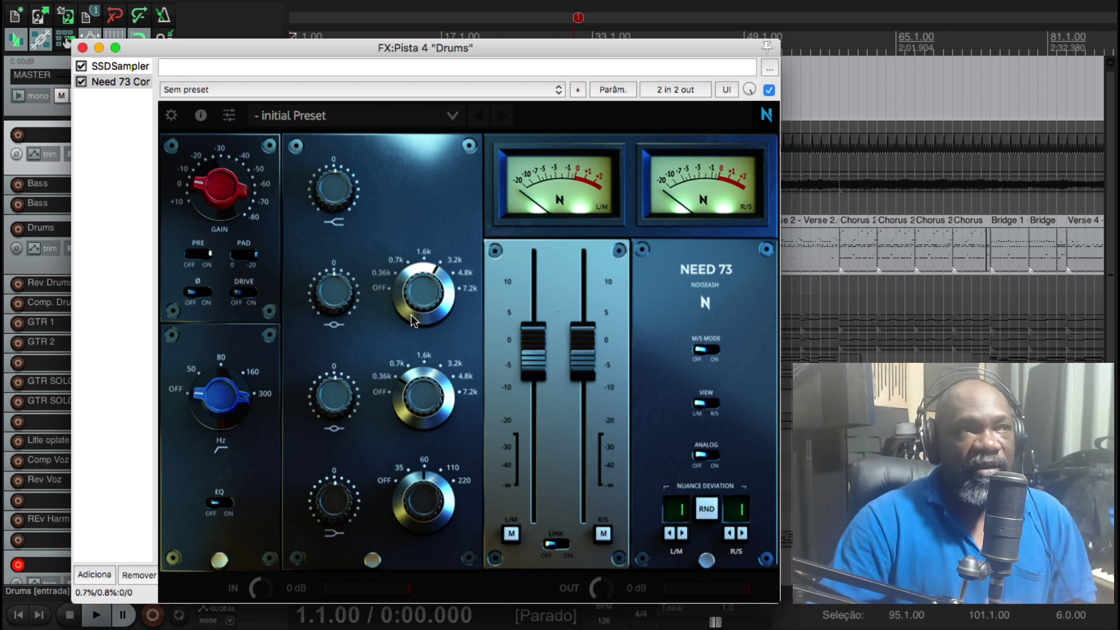
# Step: Turn ANALOG on, look over the L/M Nuance Deviation choices, and set the R/S Nuance Deviation to 2
pyautogui.click(721, 459)
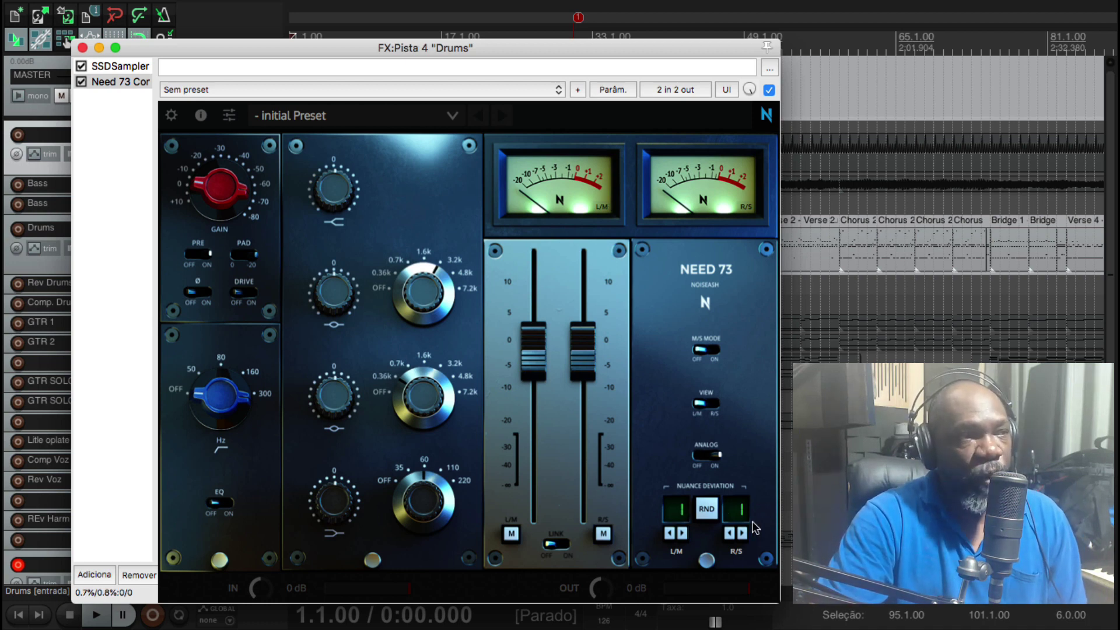
pyautogui.click(680, 516)
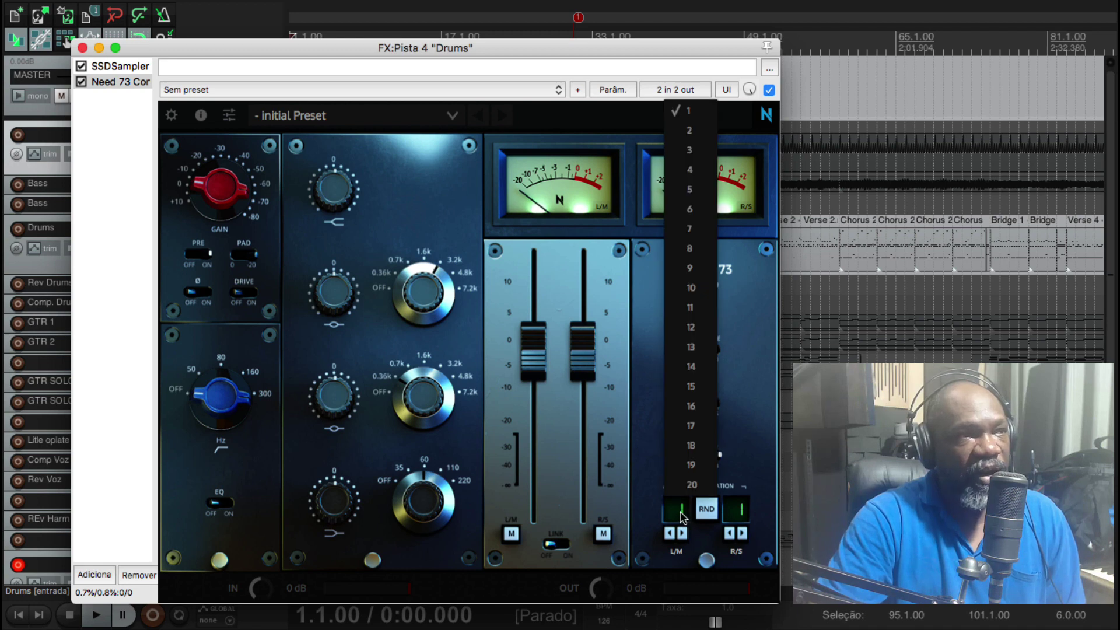
pyautogui.click(751, 462)
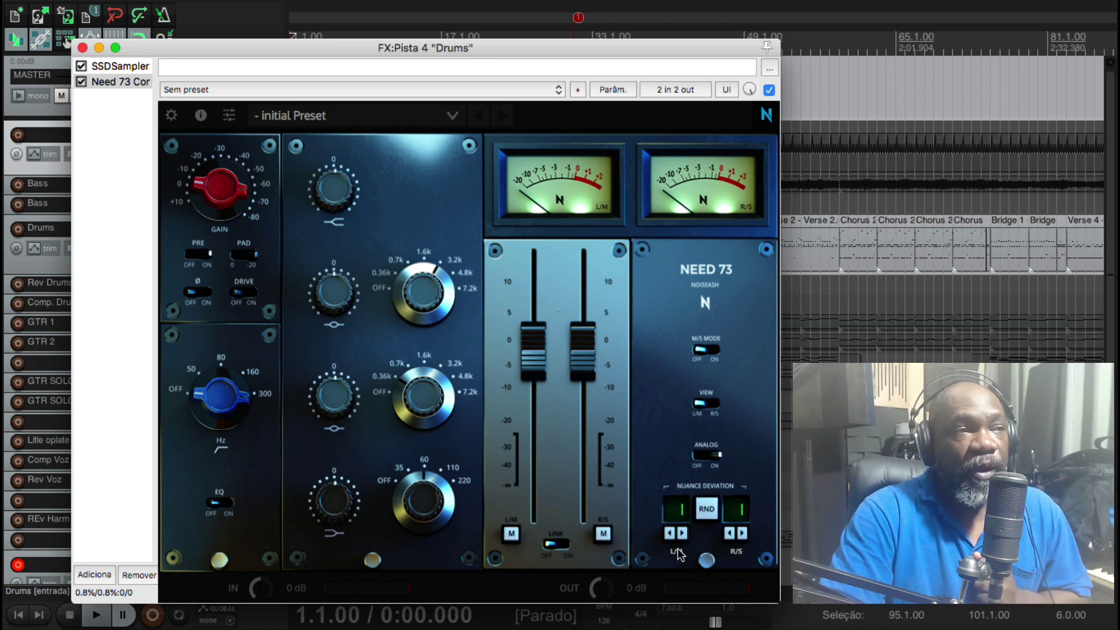
pyautogui.click(742, 512)
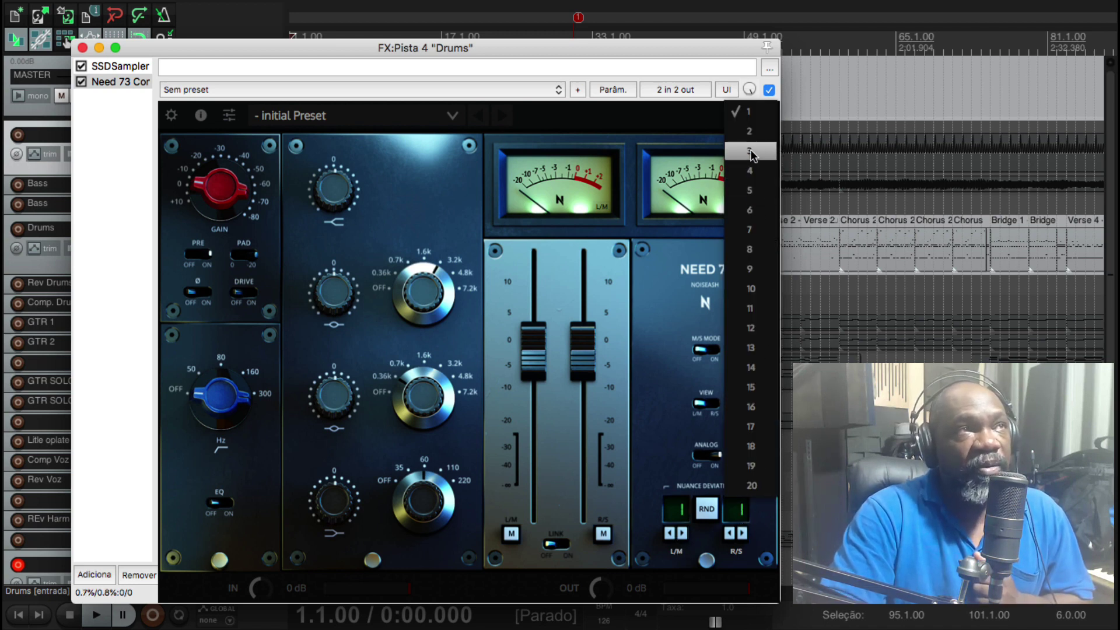
pyautogui.click(749, 131)
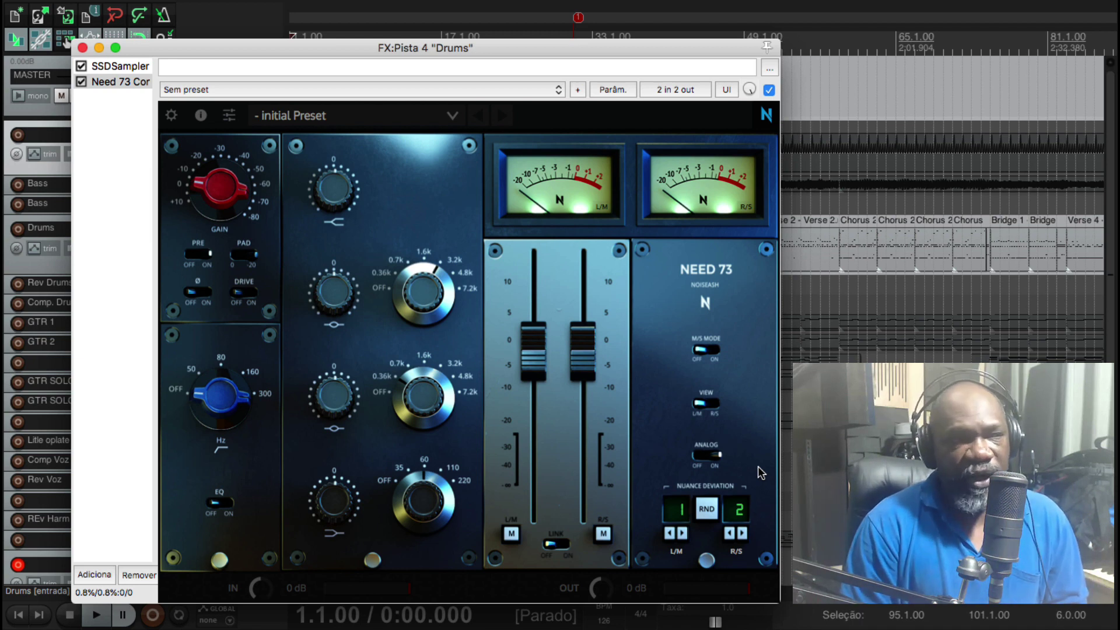
# Step: Randomize the L/M and R/S Nuance Deviation values twice
pyautogui.click(705, 508)
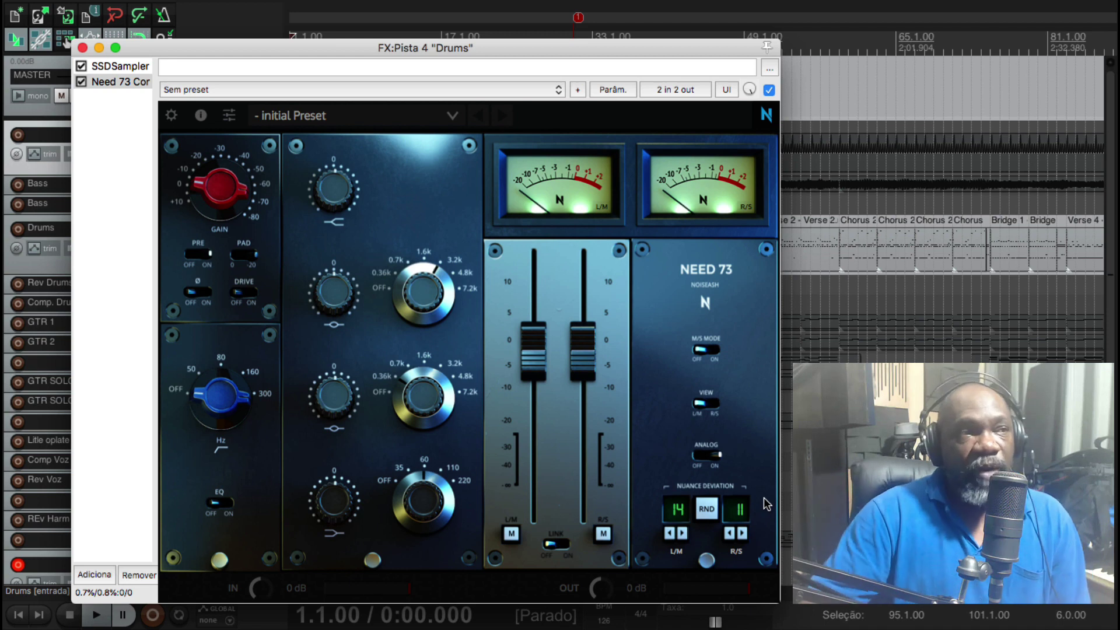
pyautogui.click(705, 509)
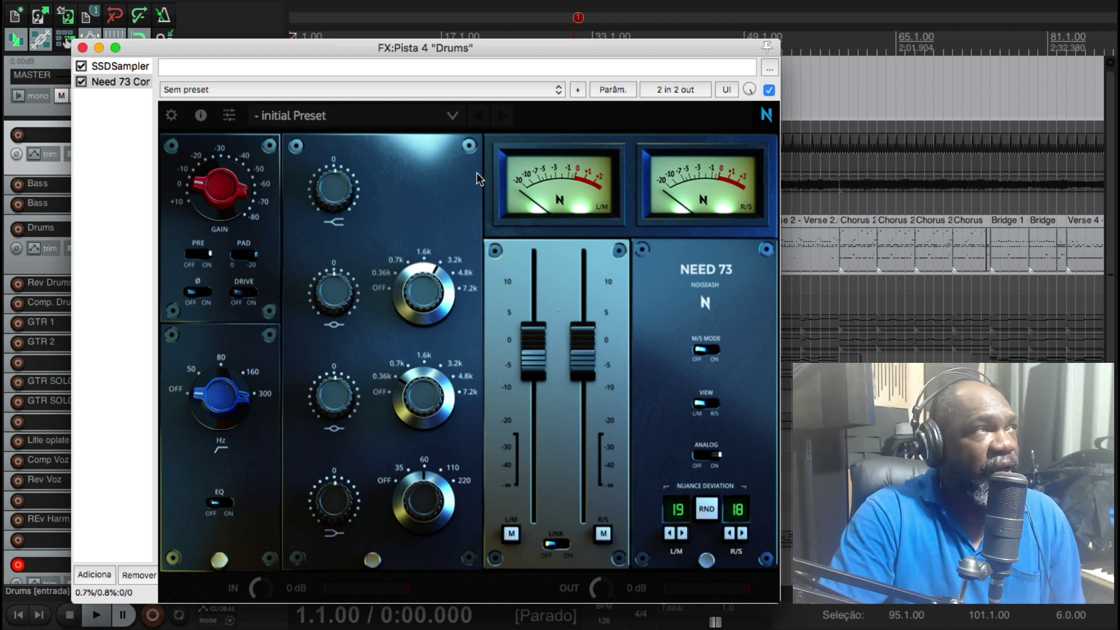
# Step: Browse the Factory Bank presets and load Full Mid from the Mid - Sides category
pyautogui.click(348, 116)
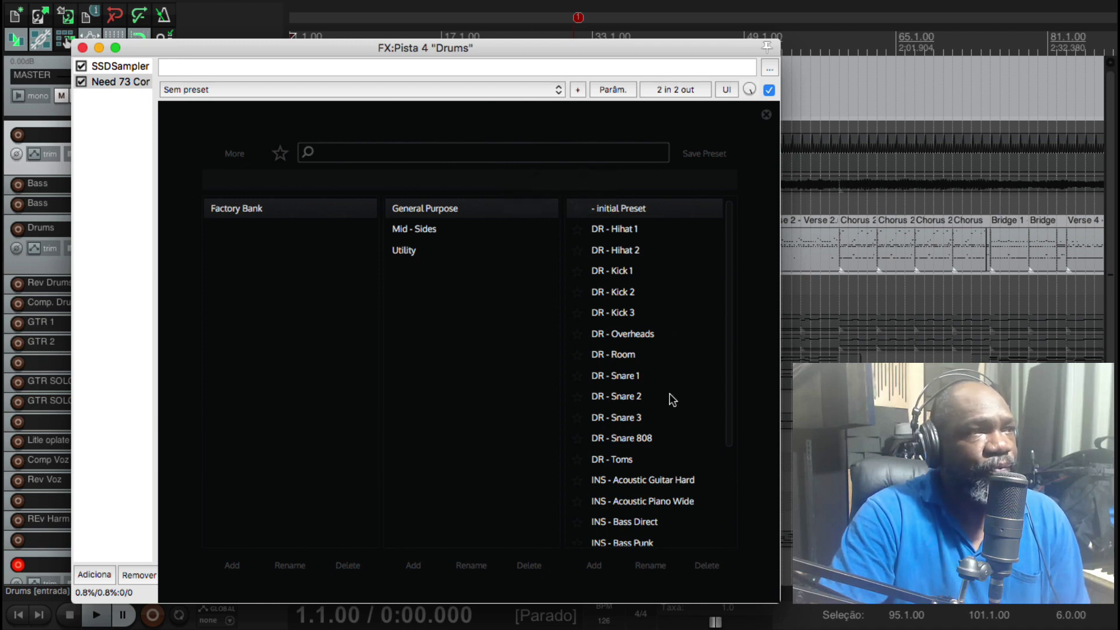
pyautogui.scroll(-3, 673, 400)
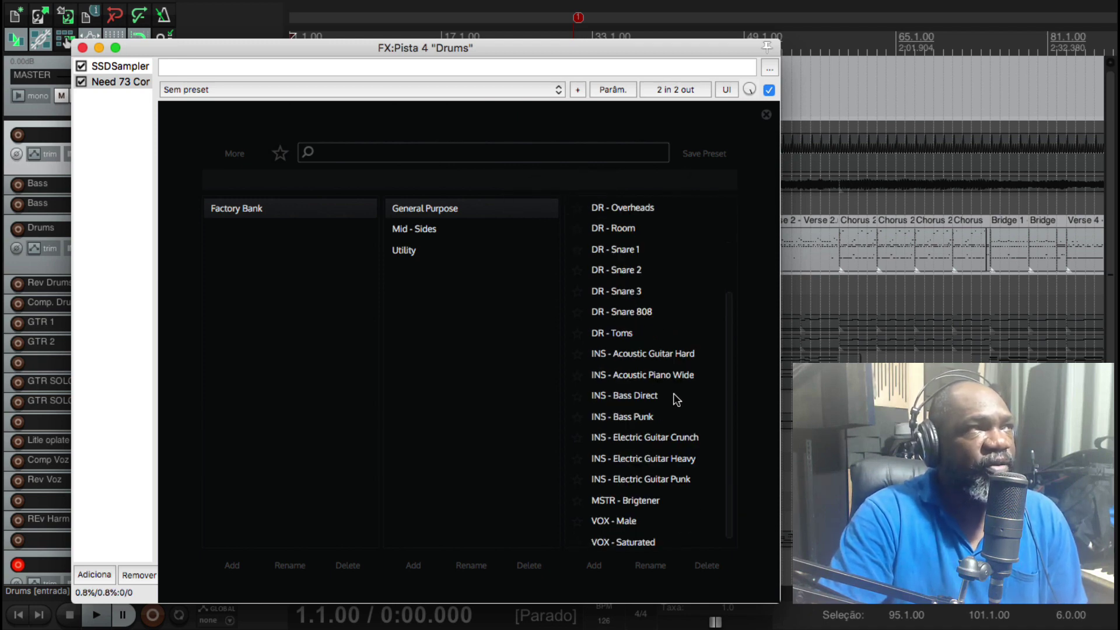
pyautogui.click(417, 234)
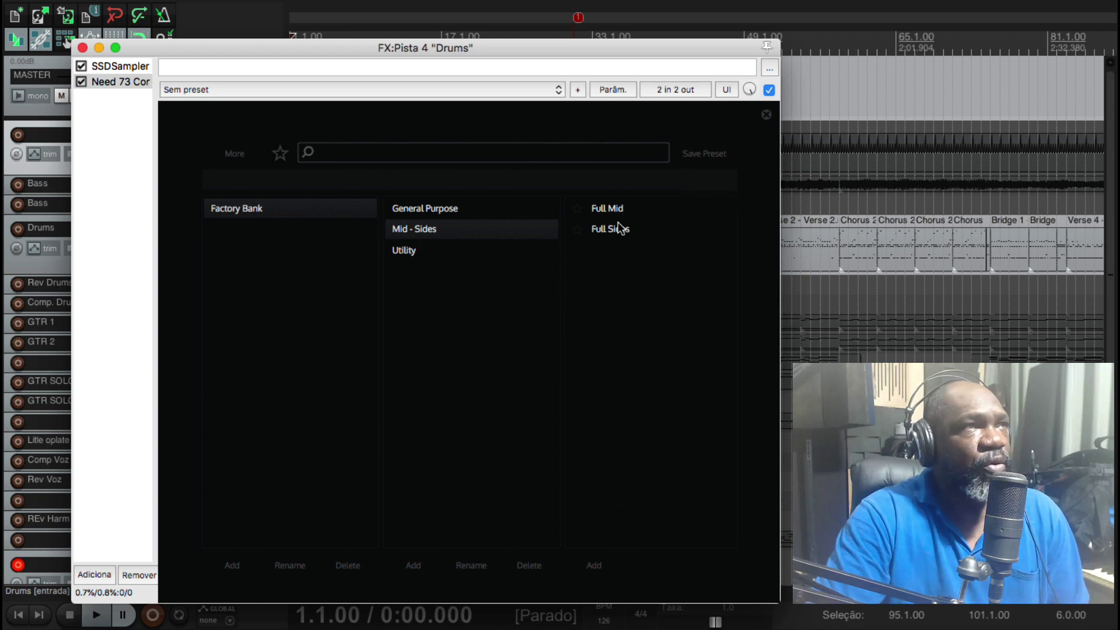
pyautogui.click(602, 212)
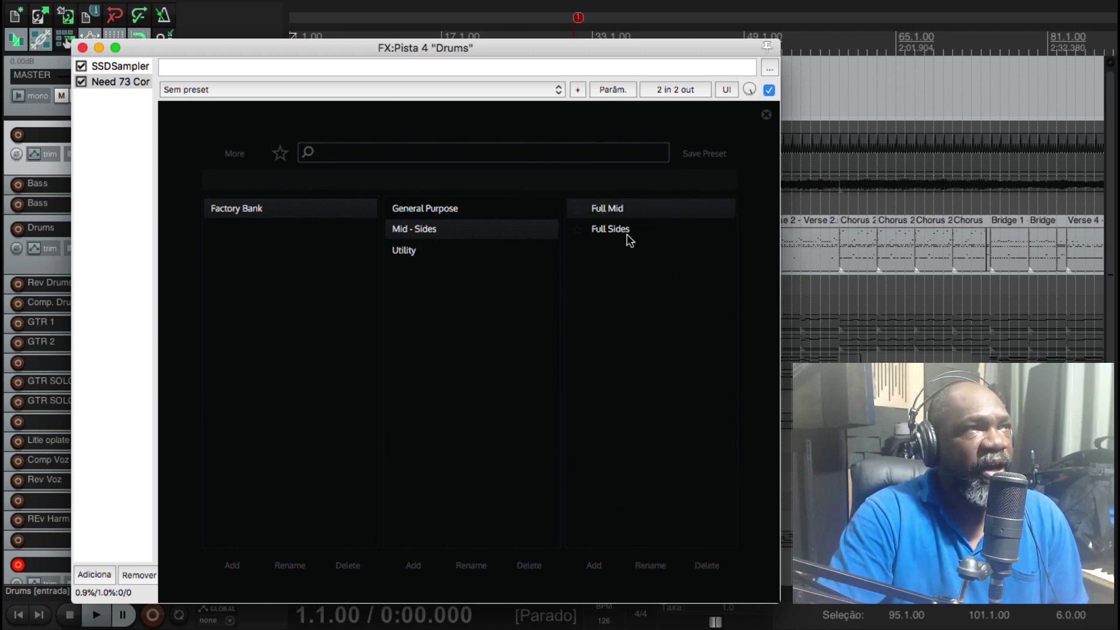
pyautogui.click(767, 117)
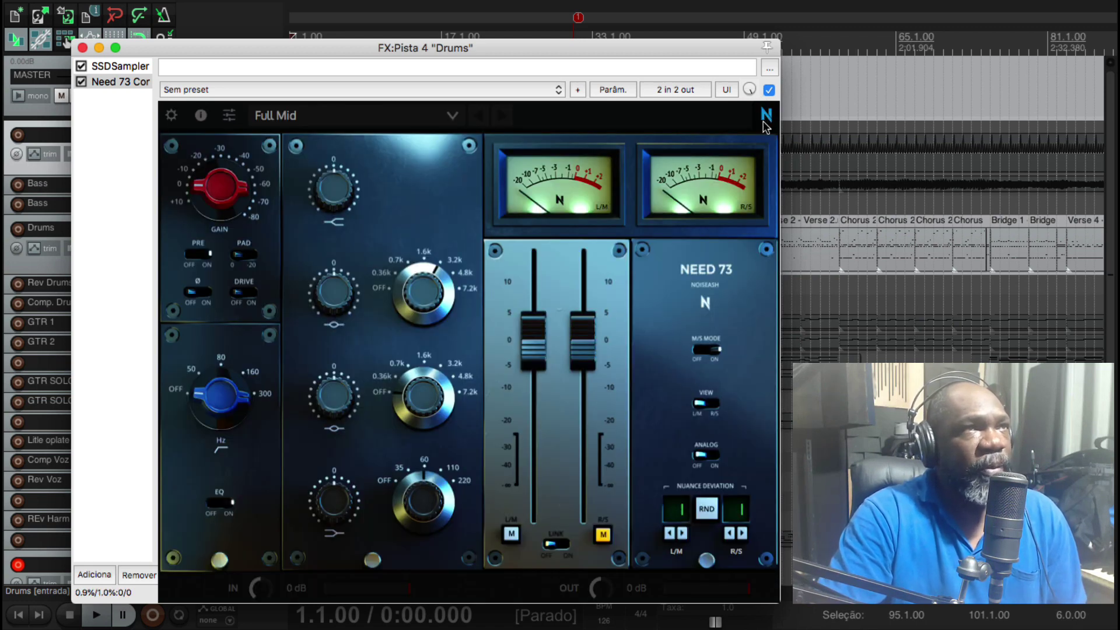
# Step: Play the project and audition the sides alone by unmuting R/S and muting L/M
pyautogui.press('space')
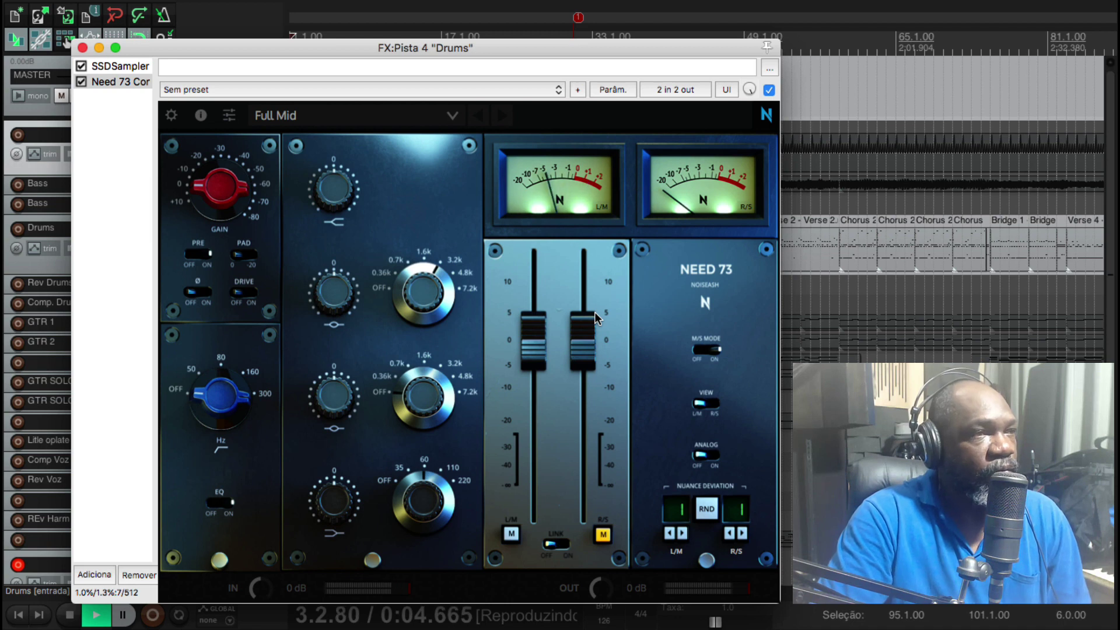
pyautogui.click(603, 535)
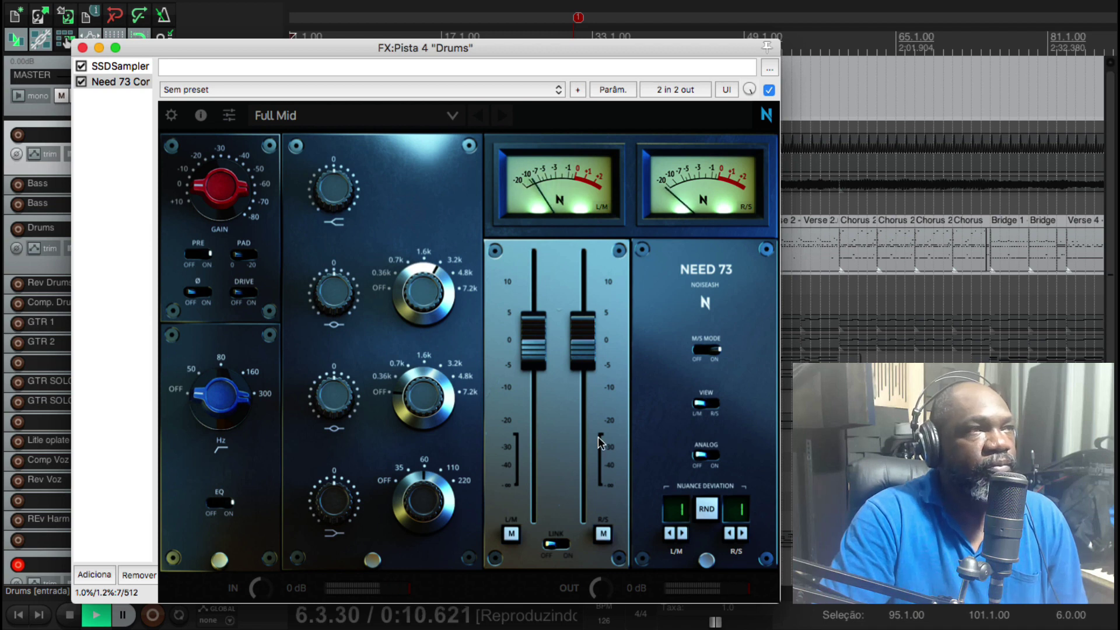
pyautogui.click(511, 533)
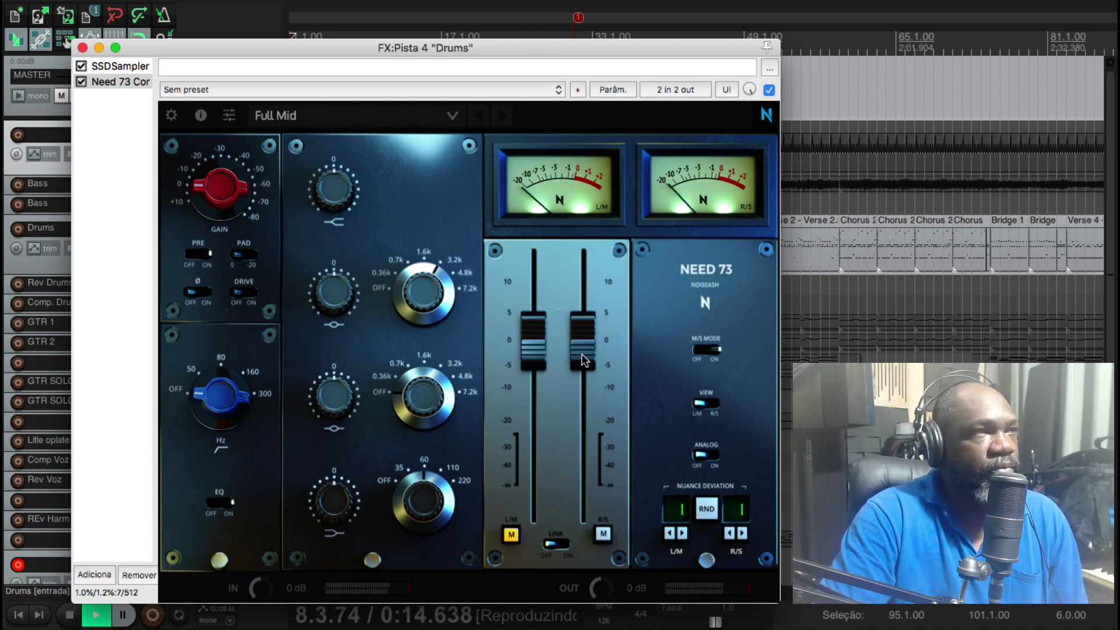
# Step: With L/M muted, raise the R/S output fader slightly above 0, and pull the L/M fader to -100 and back to -1.23
pyautogui.moveTo(582, 343)
pyautogui.mouseDown()
pyautogui.moveTo(579, 514)
pyautogui.moveTo(580, 358)
pyautogui.mouseUp()
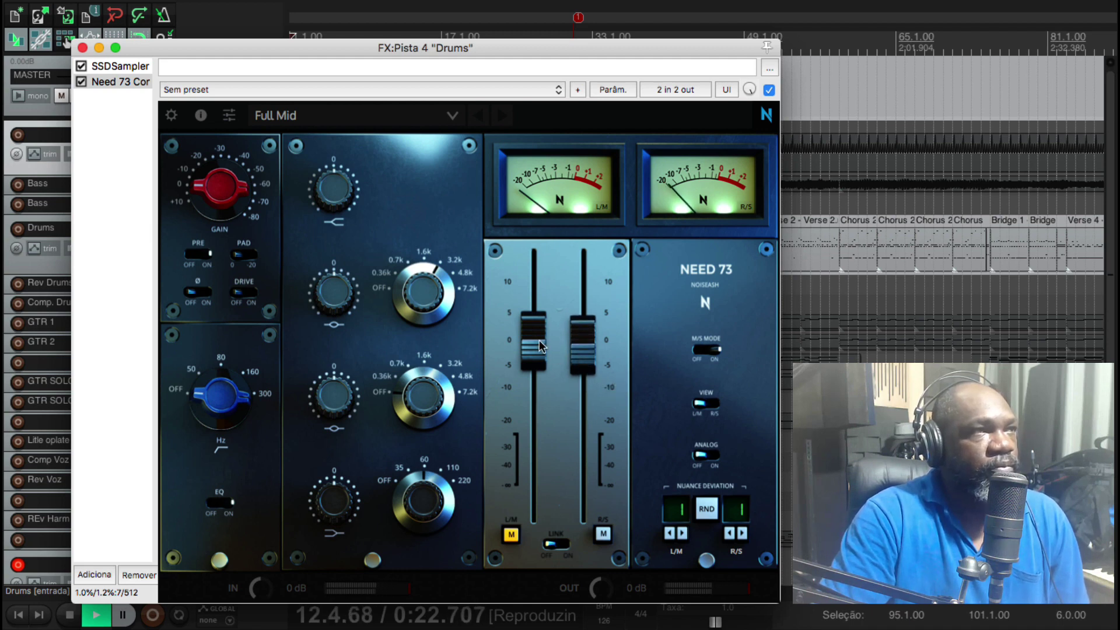
pyautogui.moveTo(526, 335); pyautogui.dragTo(525, 403)
pyautogui.moveTo(524, 555); pyautogui.dragTo(525, 577)
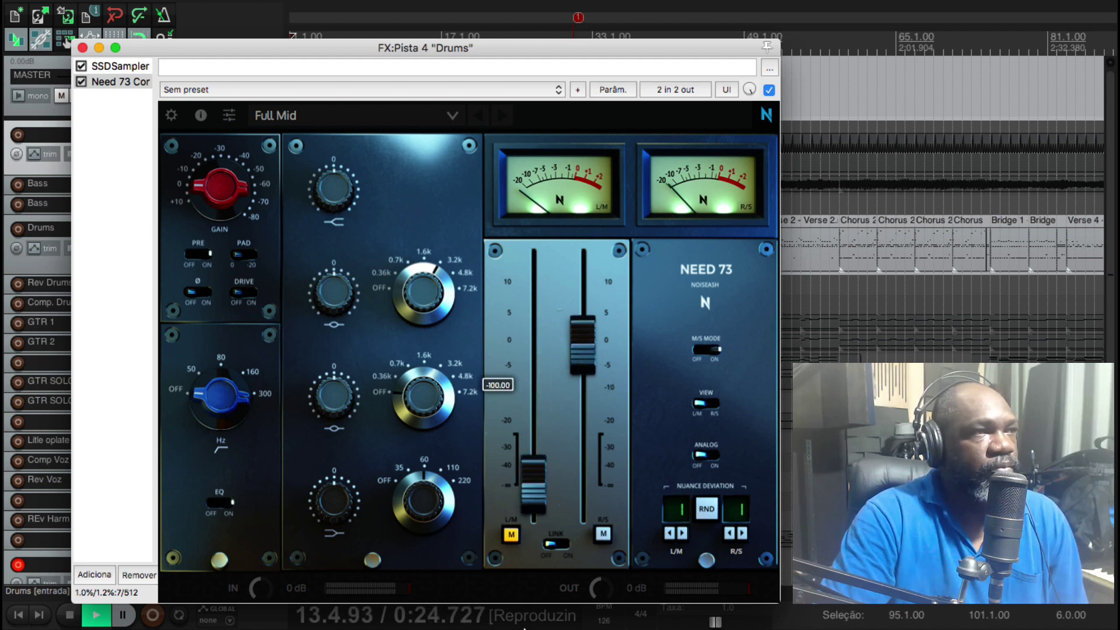
pyautogui.moveTo(594, 302)
pyautogui.mouseDown()
pyautogui.moveTo(597, 220)
pyautogui.moveTo(591, 310)
pyautogui.mouseUp()
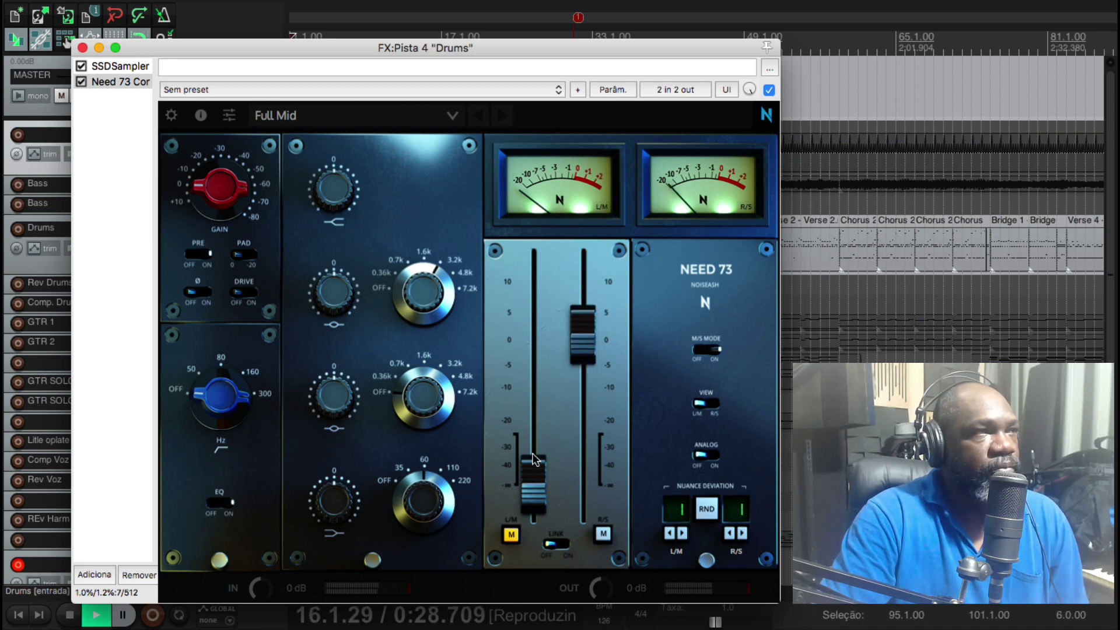
pyautogui.moveTo(529, 420); pyautogui.dragTo(558, 292)
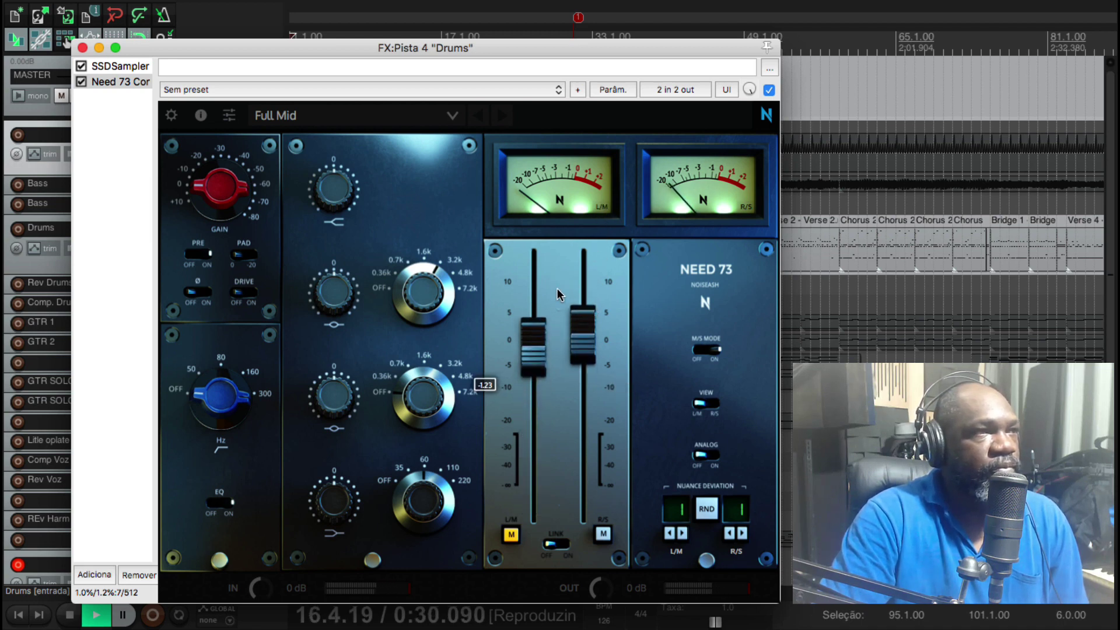
# Step: Unmute L/M, raise its output fader to 1.97, and compare the sound with the L/M mute on and off
pyautogui.click(511, 534)
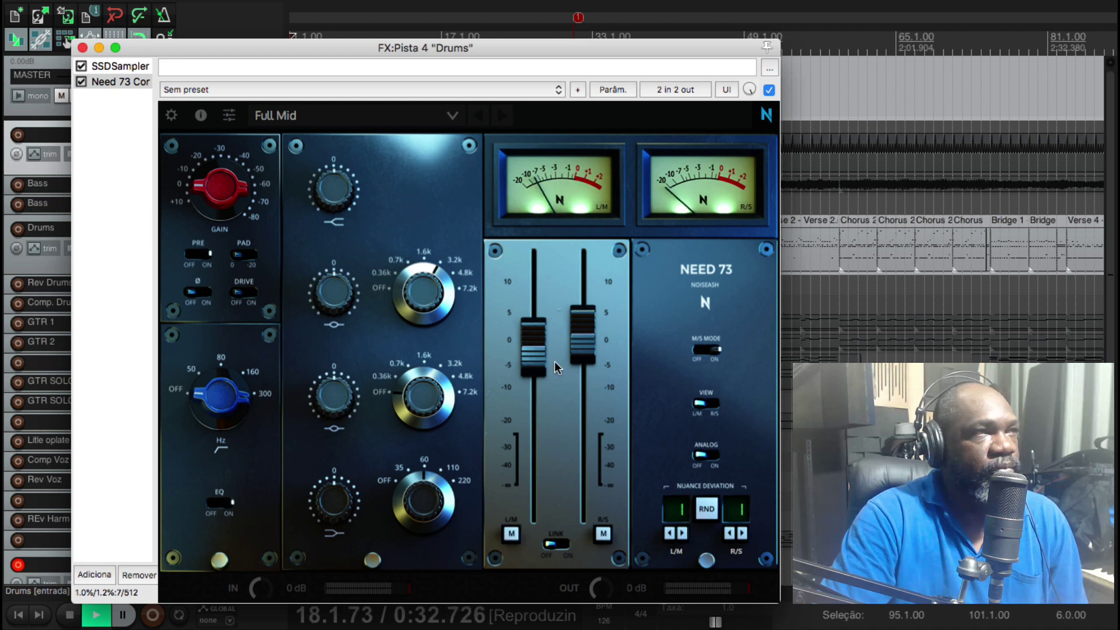
pyautogui.moveTo(534, 344); pyautogui.dragTo(540, 308)
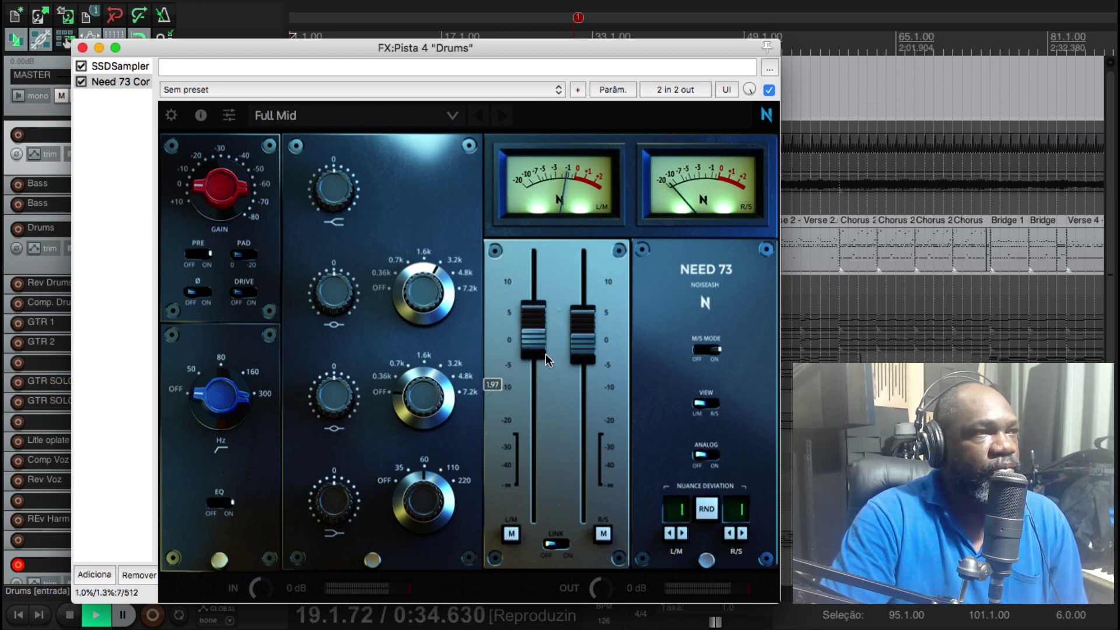
pyautogui.click(511, 534)
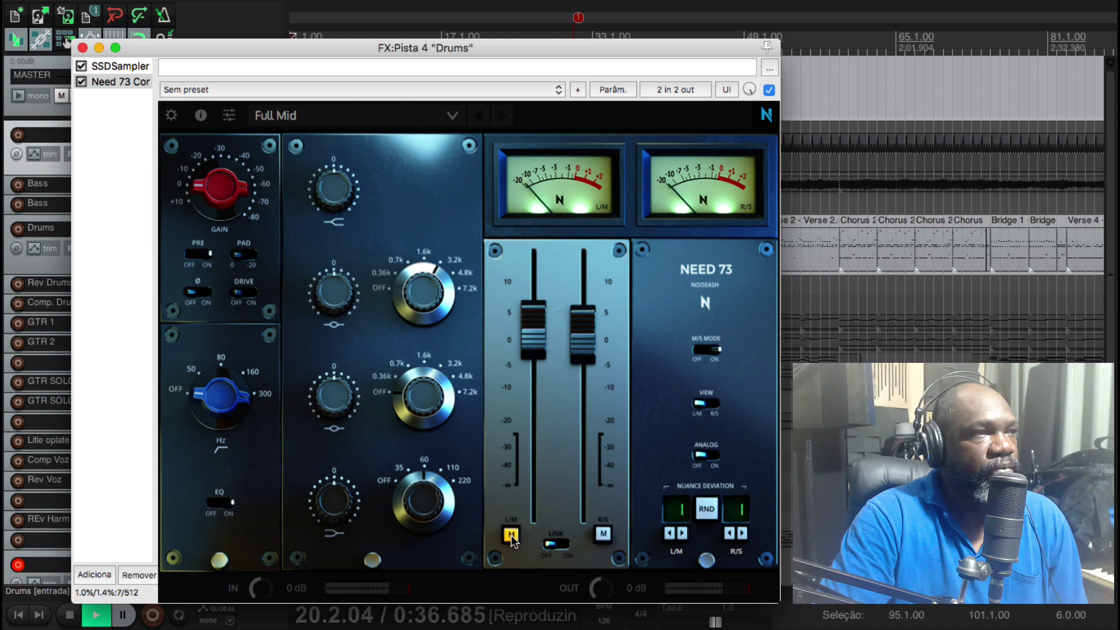
pyautogui.click(511, 535)
# Step: Match the R/S output fader to L/M by switching LINK on and off, and audition the L/M mute once more
pyautogui.click(557, 544)
pyautogui.click(557, 543)
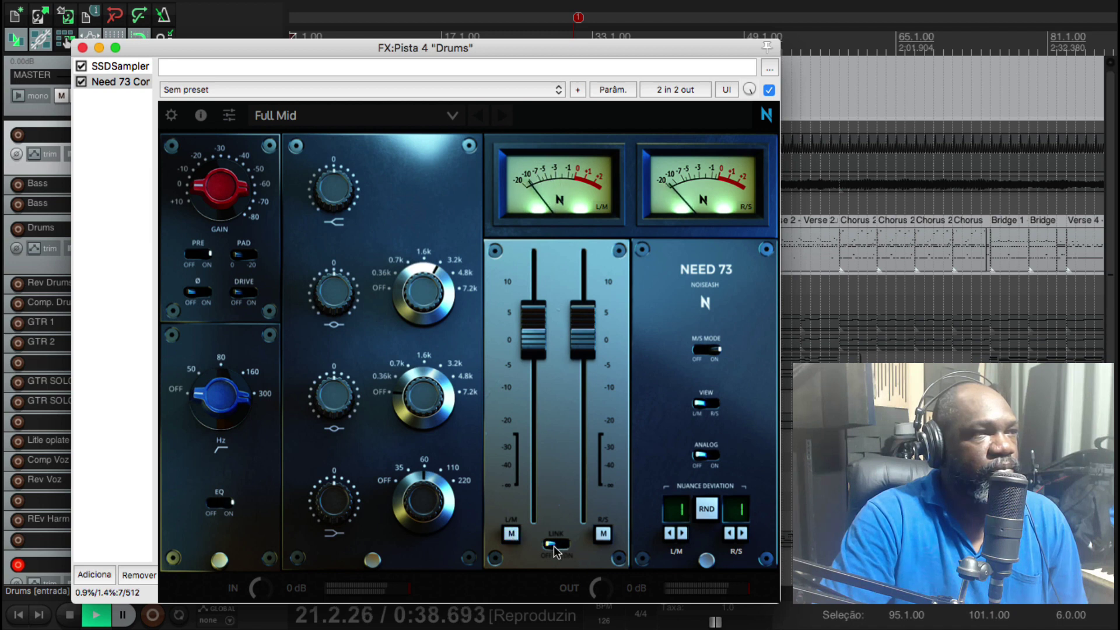
pyautogui.click(512, 532)
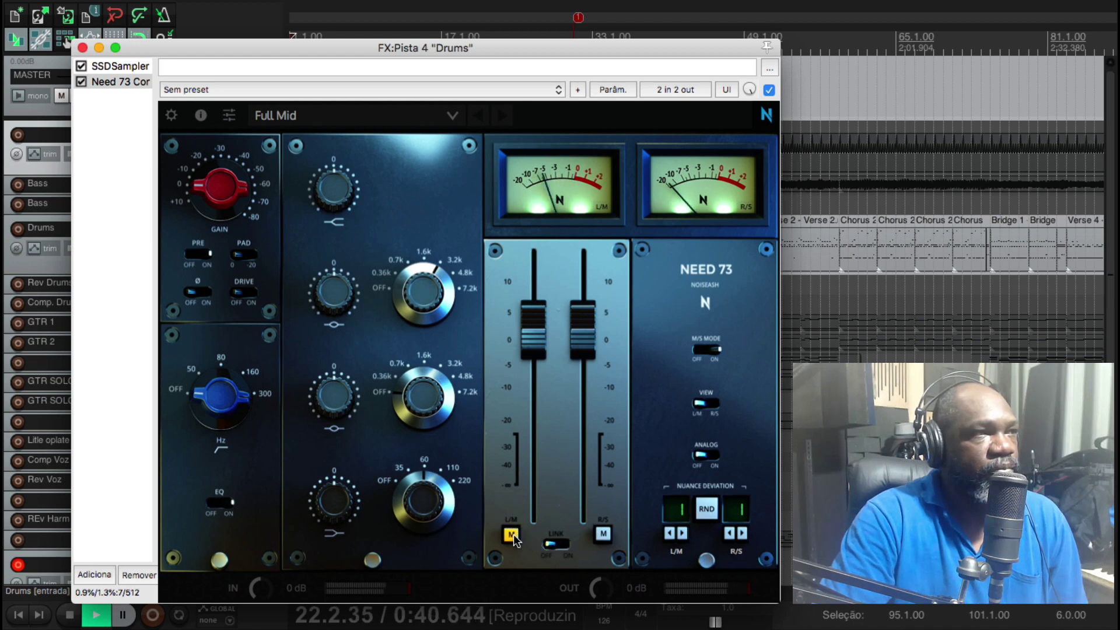
pyautogui.click(511, 532)
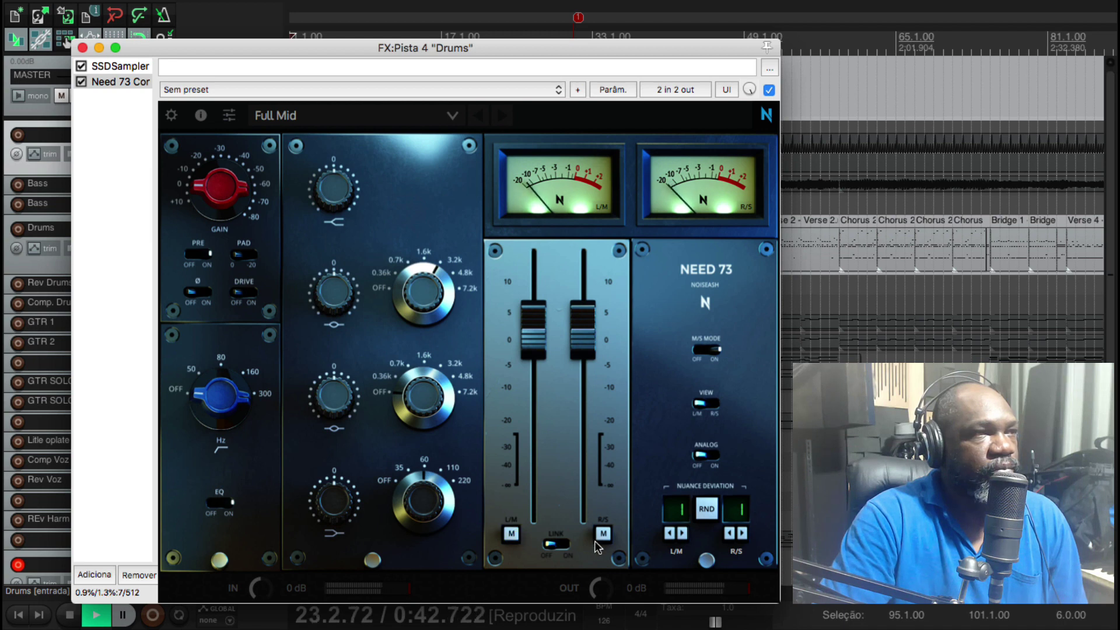
# Step: Mute the R/S channel, lower the L/M output fader slightly below 0, and pull the R/S fader down to -100
pyautogui.click(603, 534)
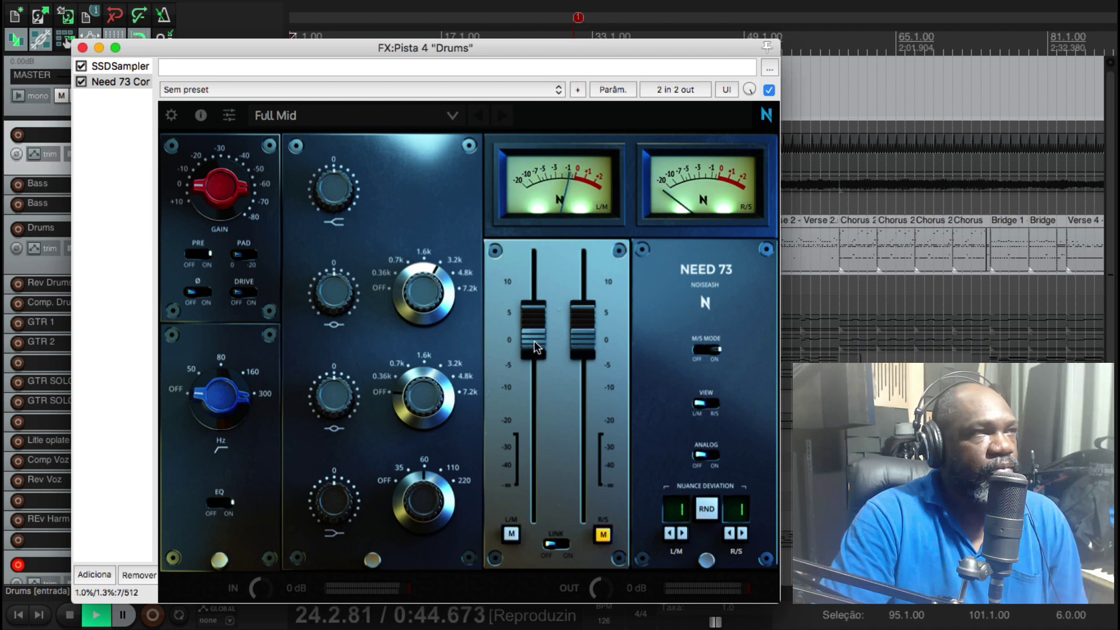
pyautogui.moveTo(533, 341); pyautogui.dragTo(537, 368)
pyautogui.moveTo(594, 329); pyautogui.dragTo(575, 624)
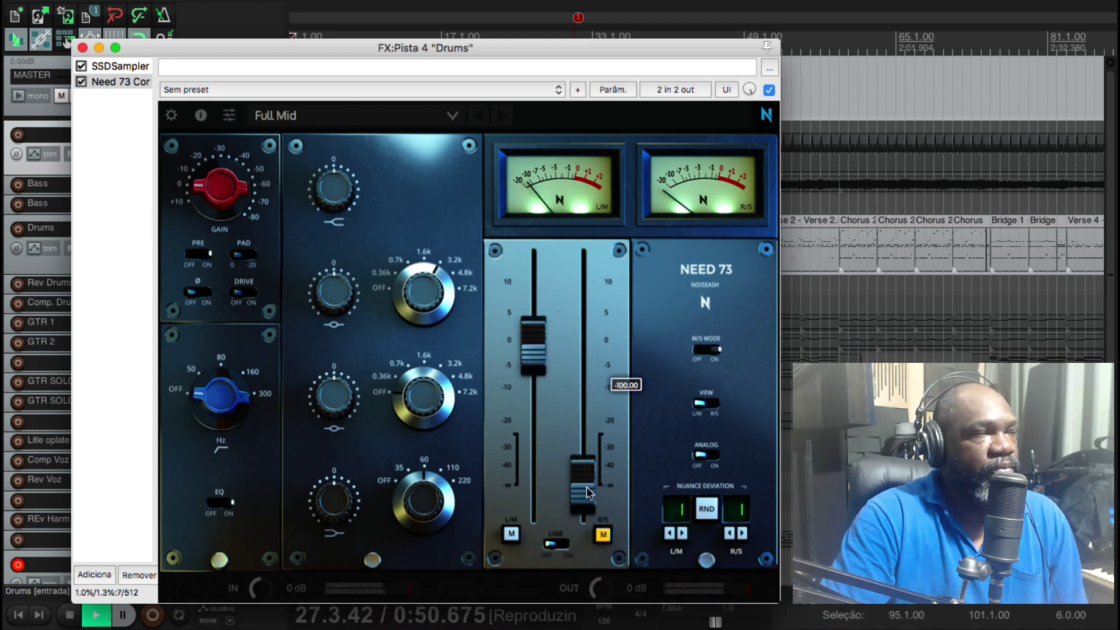
# Step: Raise the L/M output fader to about 5, mute the L/M channel, and pull its fader all the way down
pyautogui.moveTo(534, 340); pyautogui.dragTo(541, 225)
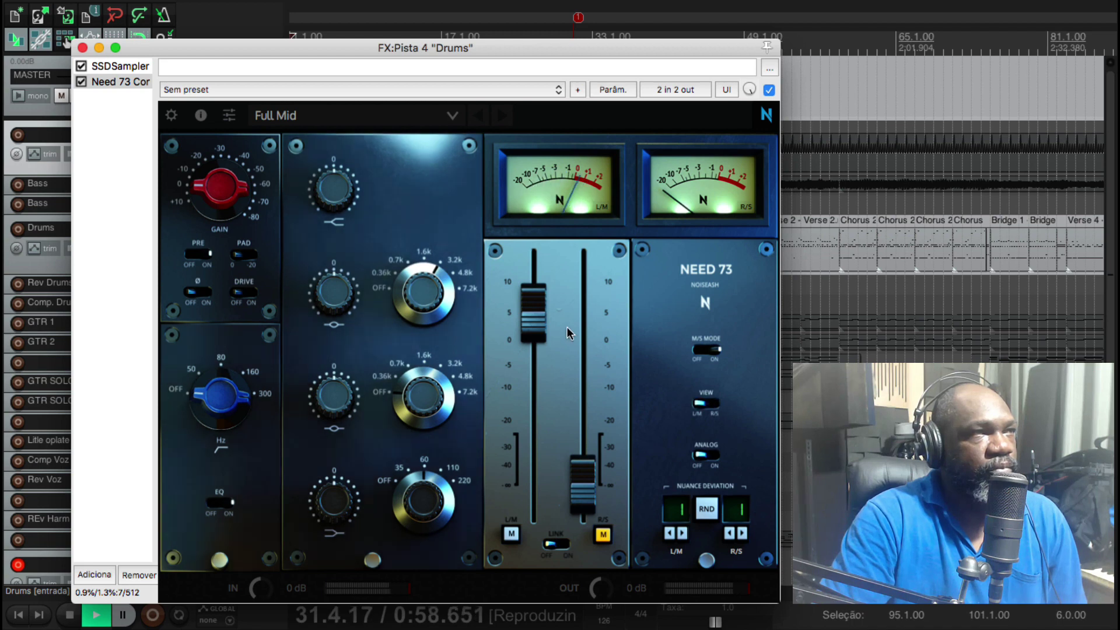
pyautogui.click(511, 533)
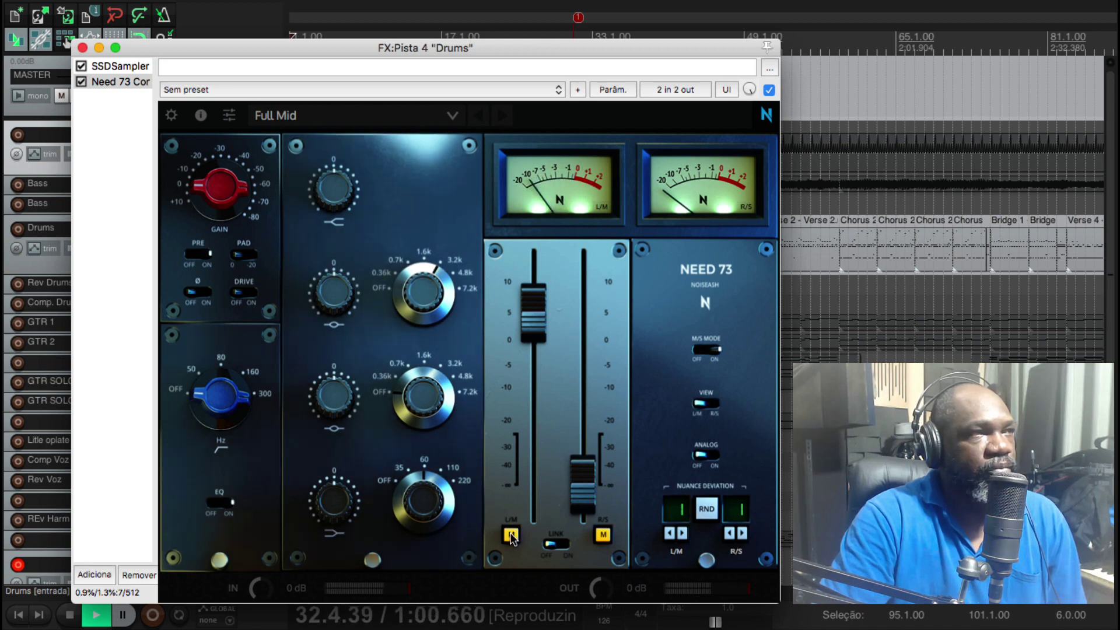
pyautogui.moveTo(574, 492); pyautogui.dragTo(536, 499)
# Step: Unmute the R/S channel, raise its output fader to about 4, and stop playback
pyautogui.click(603, 533)
pyautogui.moveTo(584, 350); pyautogui.dragTo(594, 237)
pyautogui.press('space')
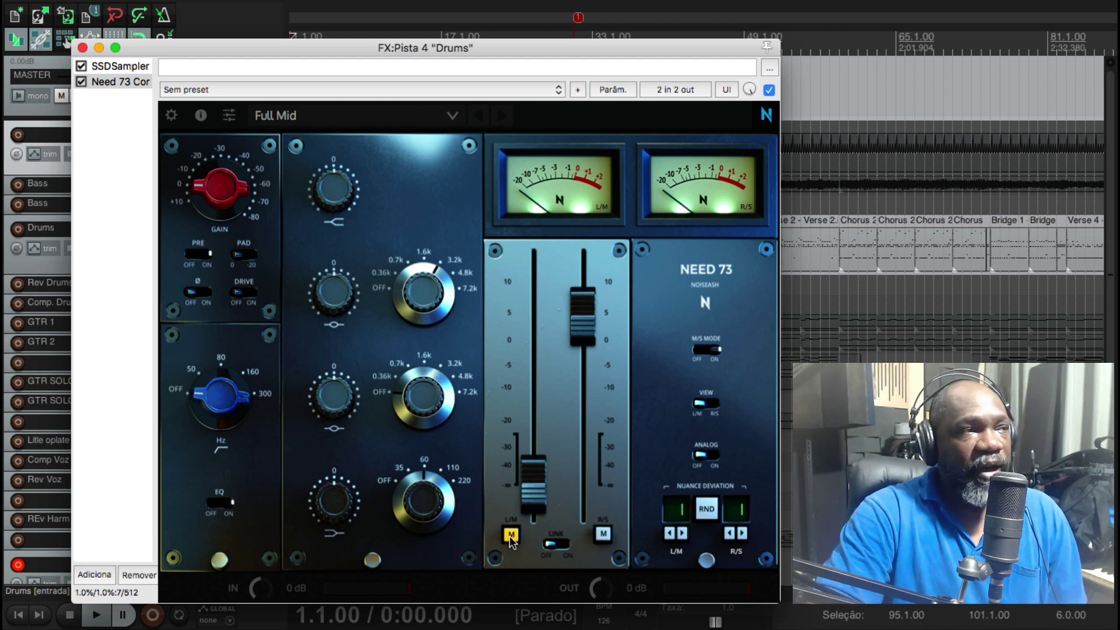
# Step: During playback with both channels unmuted, sweep the L/M output fader down and back up to -2.94, finishing with playback stopped
pyautogui.press('space')
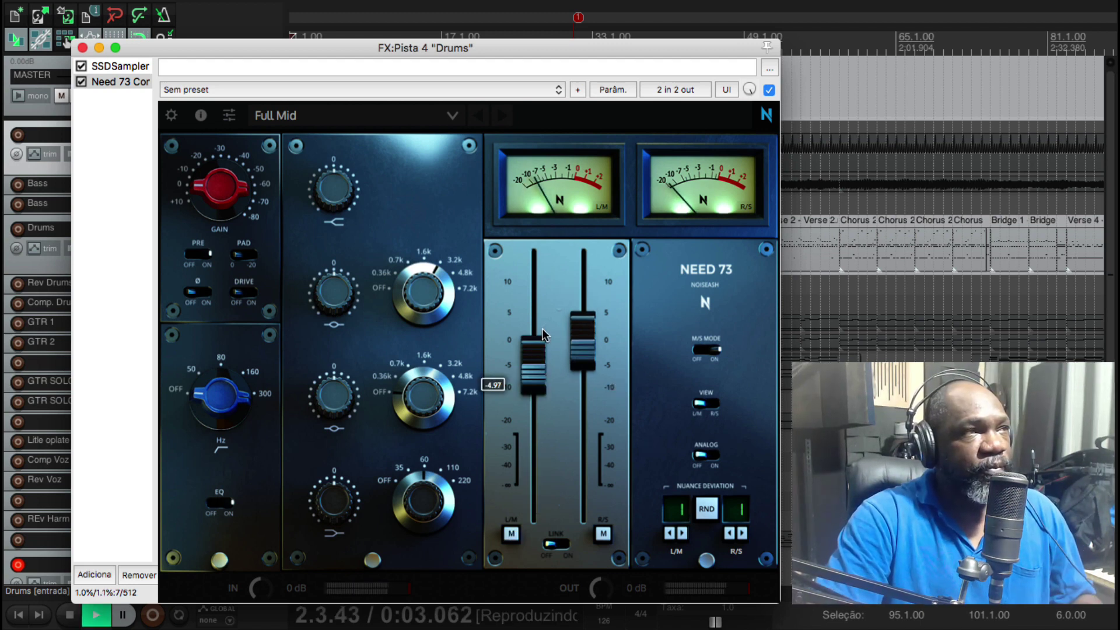
pyautogui.moveTo(551, 307); pyautogui.dragTo(548, 551)
pyautogui.moveTo(535, 391); pyautogui.dragTo(532, 547)
pyautogui.moveTo(540, 495); pyautogui.dragTo(544, 302)
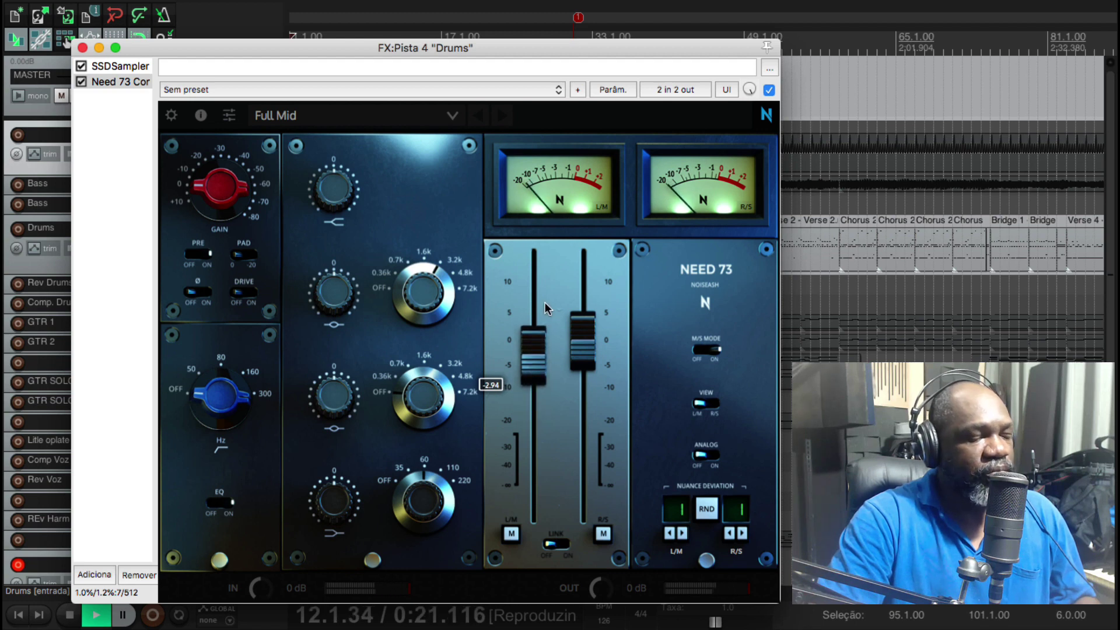
pyautogui.press('space')
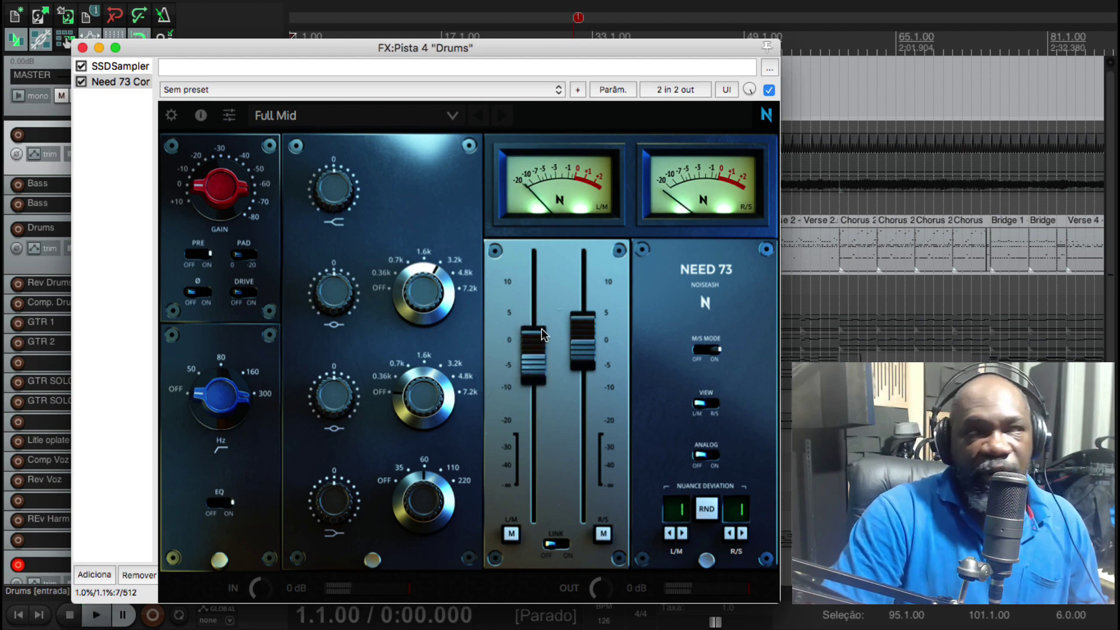
# Step: Keep the L/M channel unmuted and switch the VIEW setting to R/S
pyautogui.click(511, 533)
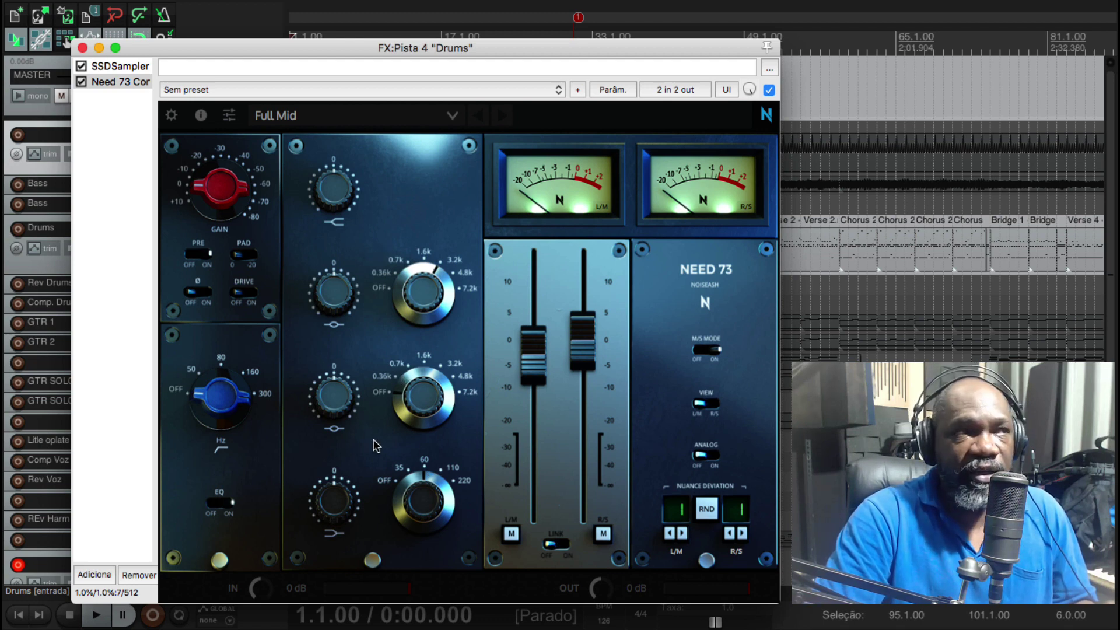
pyautogui.click(711, 403)
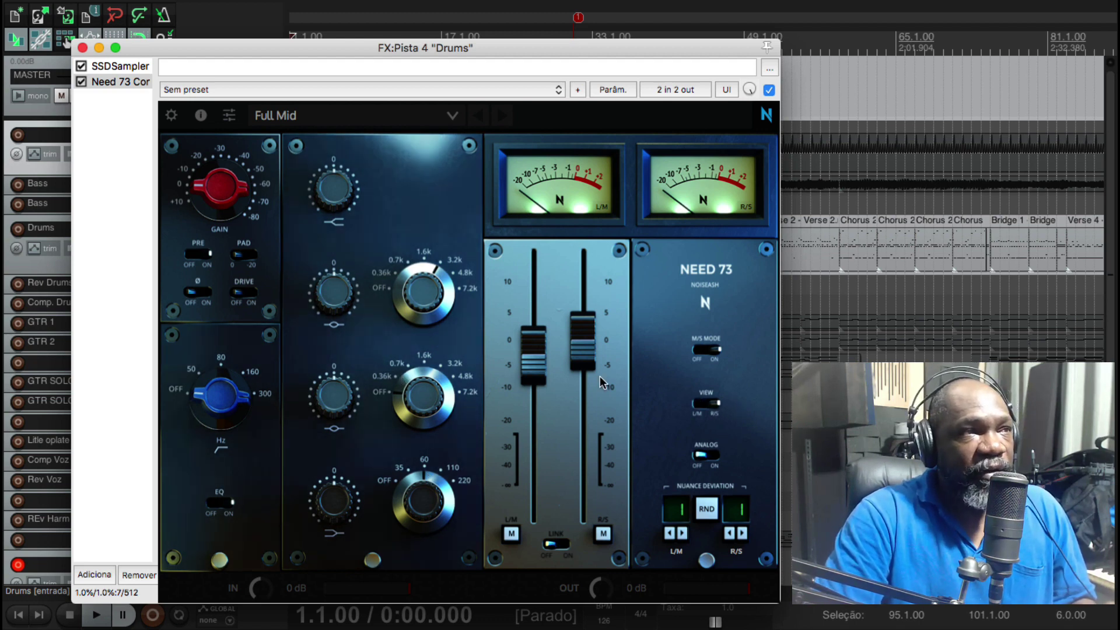